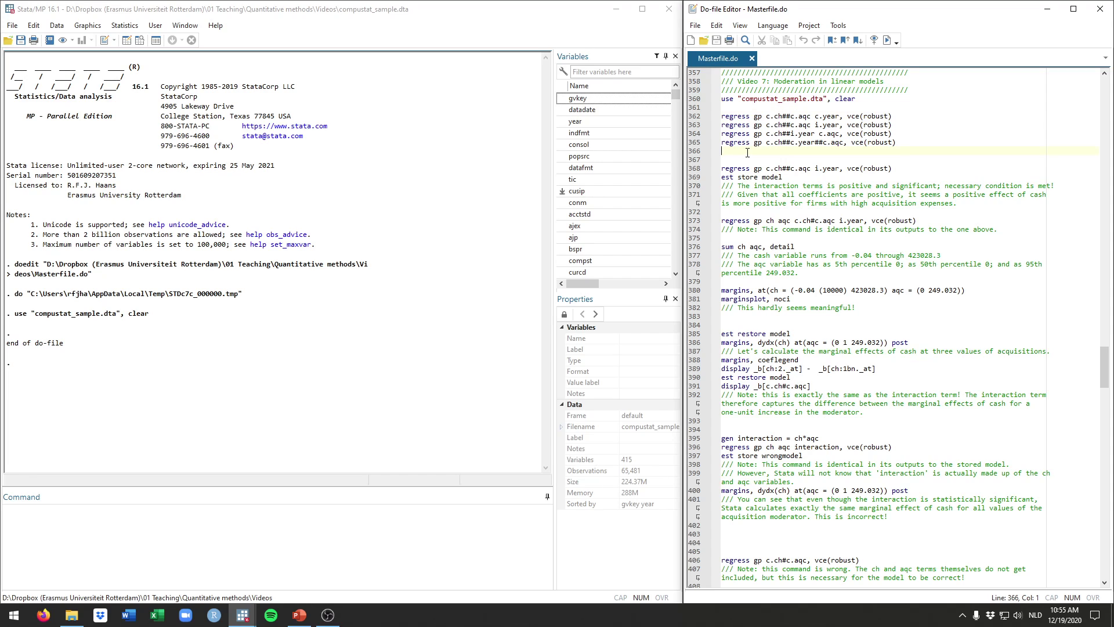
Examine the interaction operators and the c. and i. variable prefixes in the regress commands on lines 362 and 363
{"action": "left_click", "coordinate": [781, 107]}
{"action": "left_click", "coordinate": [771, 108]}
{"action": "left_click", "coordinate": [816, 125]}
{"action": "left_click_drag", "start_coordinate": [816, 125], "coordinate": [823, 125]}
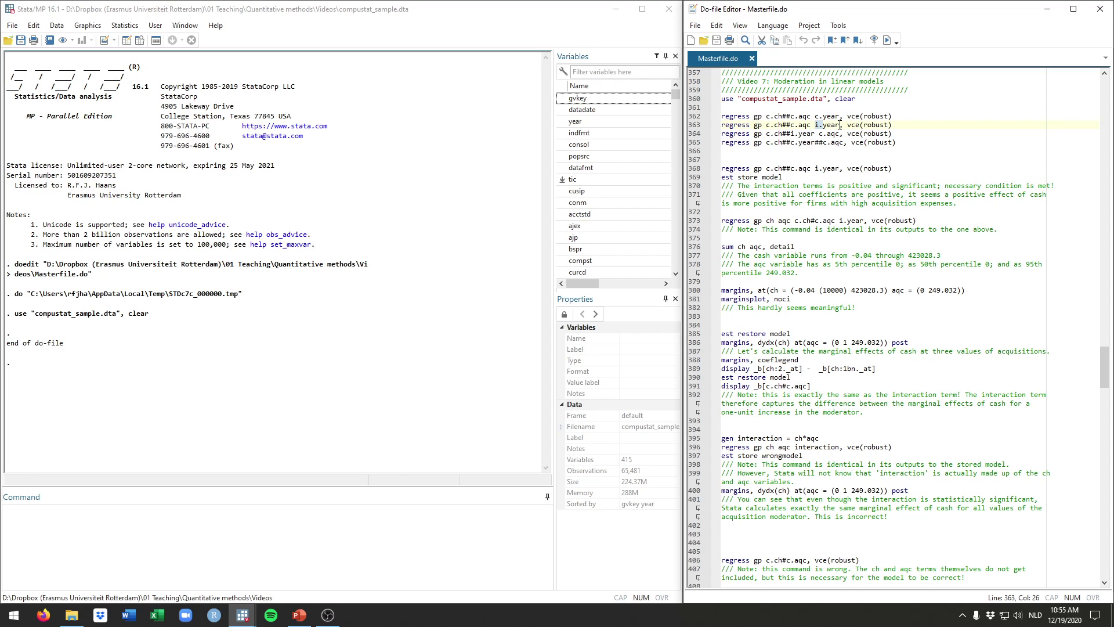
{"action": "mouse_move", "coordinate": [840, 124]}
{"action": "left_mouse_down"}
{"action": "mouse_move", "coordinate": [815, 125]}
{"action": "mouse_move", "coordinate": [840, 124]}
{"action": "left_mouse_up"}
{"action": "left_click_drag", "start_coordinate": [789, 125], "coordinate": [798, 125]}
{"action": "left_click", "coordinate": [782, 116]}
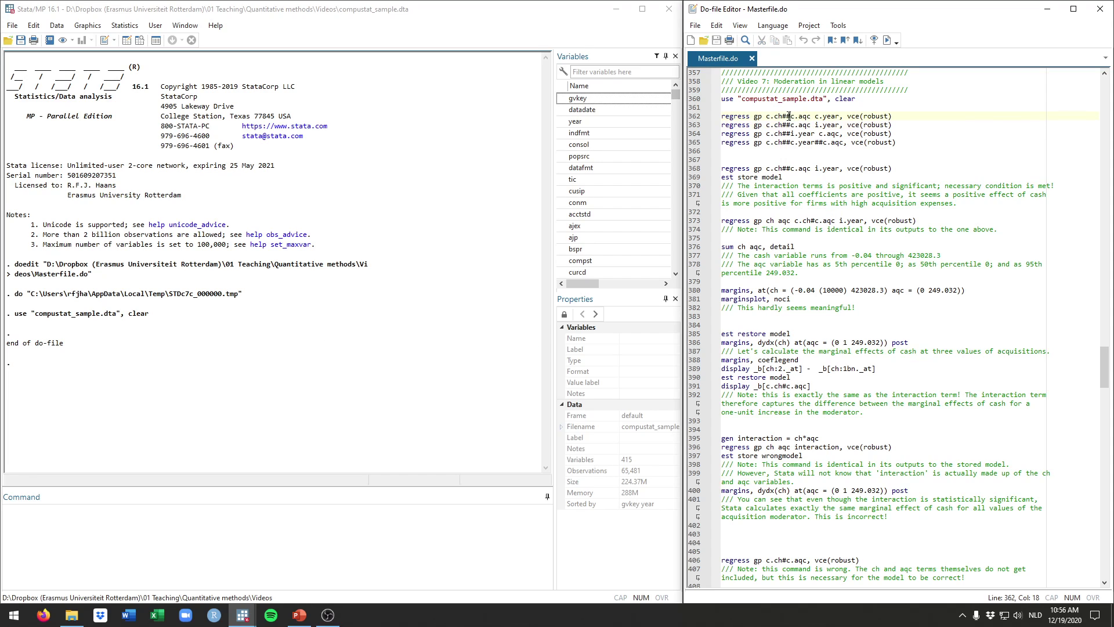
{"action": "left_click", "coordinate": [901, 115]}
{"action": "left_click", "coordinate": [782, 116]}
{"action": "double_click", "coordinate": [805, 116]}
{"action": "left_click_drag", "start_coordinate": [782, 116], "coordinate": [795, 116]}
{"action": "left_click", "coordinate": [780, 116]}
{"action": "double_click", "coordinate": [804, 116]}
{"action": "left_click", "coordinate": [822, 116]}
Run regress gp c.ch##c.aqc c.year, vce(robust) from line 362 and review the interaction and year rows
{"action": "left_click_drag", "start_coordinate": [896, 116], "coordinate": [714, 114]}
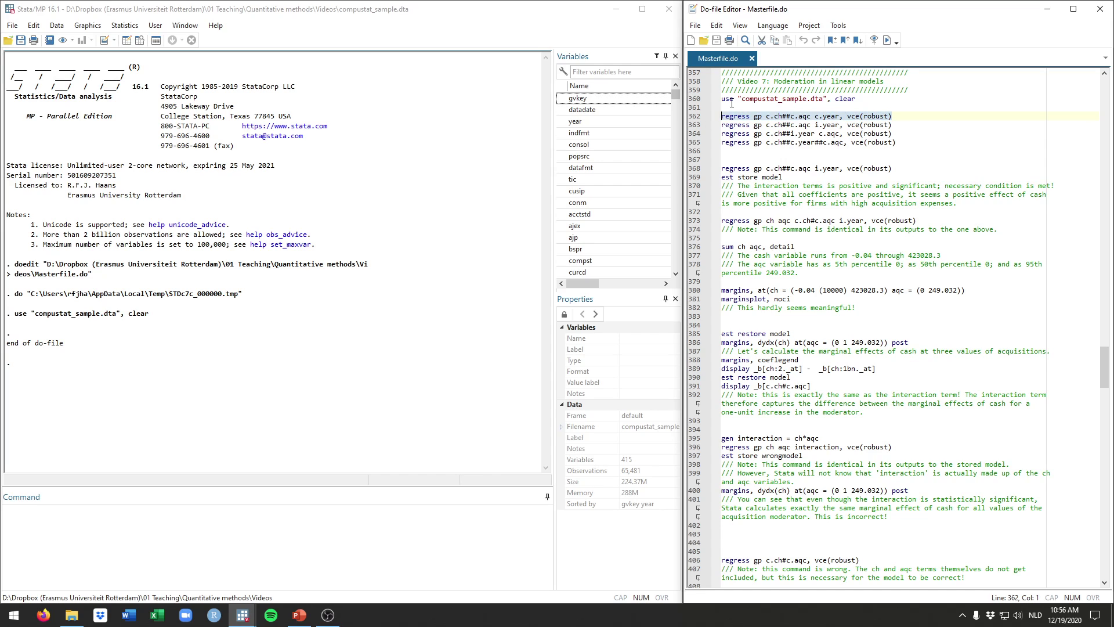
{"action": "key", "text": "ctrl+d"}
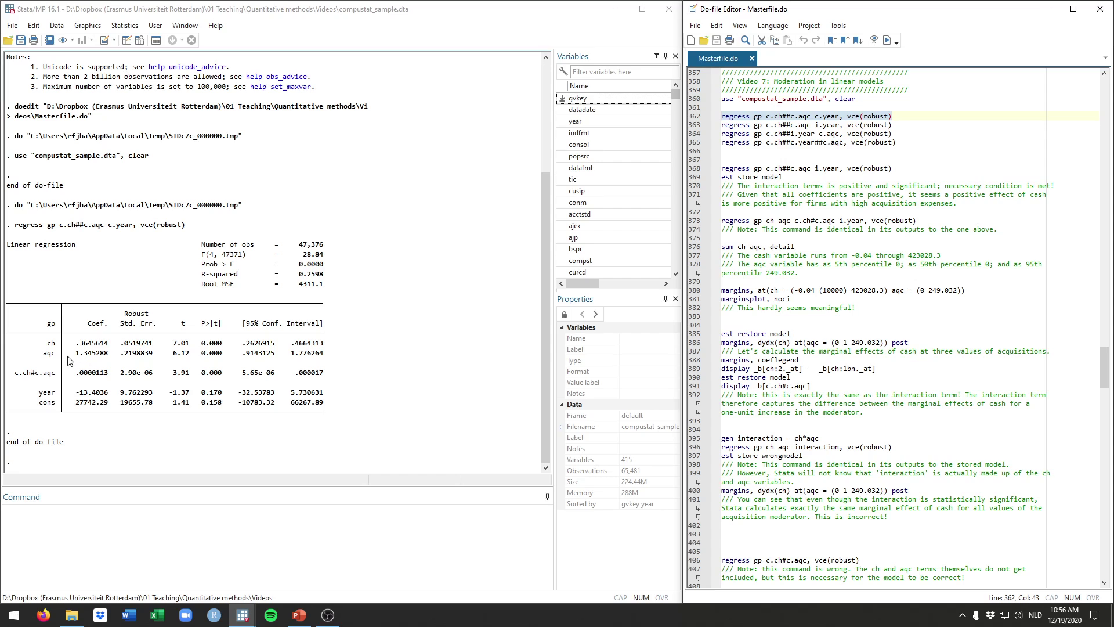
{"action": "left_click_drag", "start_coordinate": [45, 344], "coordinate": [55, 377]}
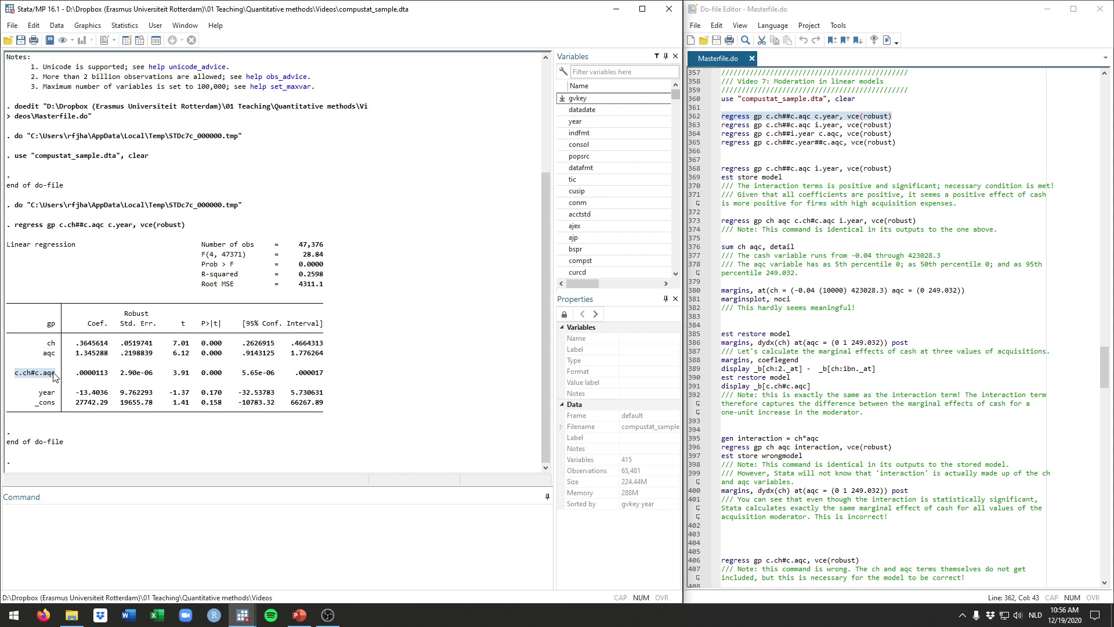
{"action": "right_click", "coordinate": [58, 374]}
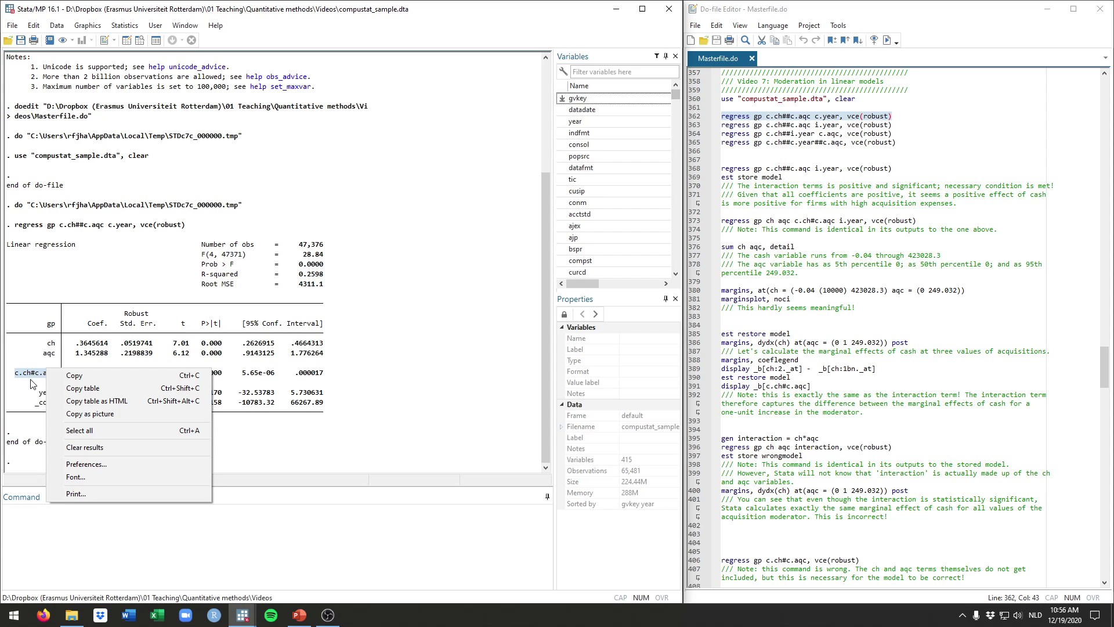
{"action": "left_click", "coordinate": [35, 388]}
{"action": "left_click_drag", "start_coordinate": [40, 393], "coordinate": [54, 397]}
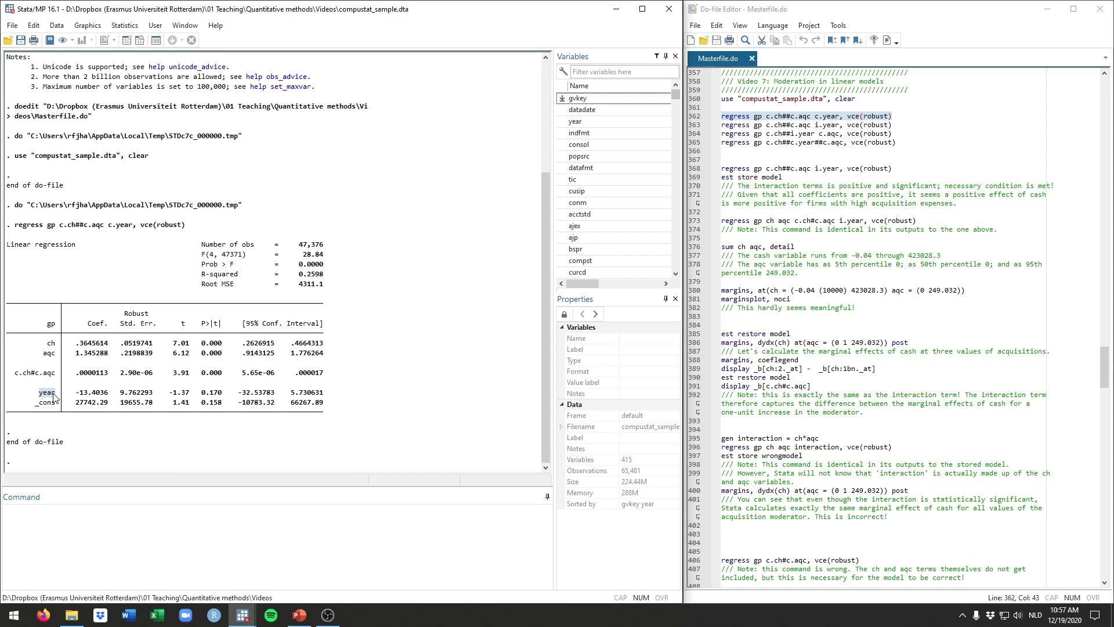
Run regress gp c.ch##c.aqc i.year, vce(robust) from line 363 and review the individual year rows
{"action": "left_click", "coordinate": [715, 125]}
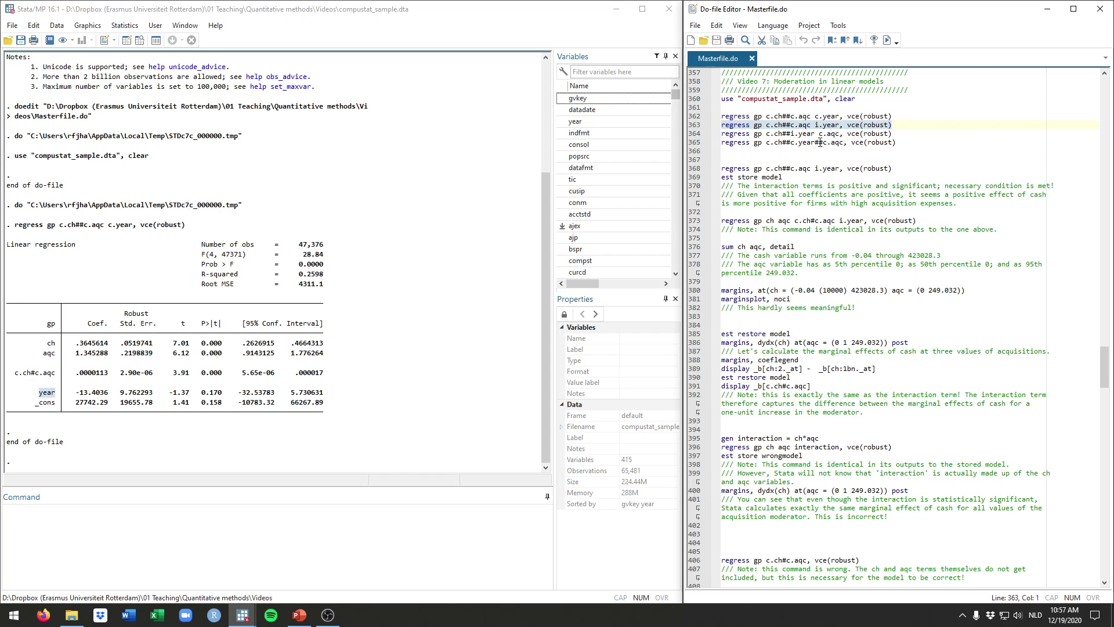
{"action": "key", "text": "ctrl+d"}
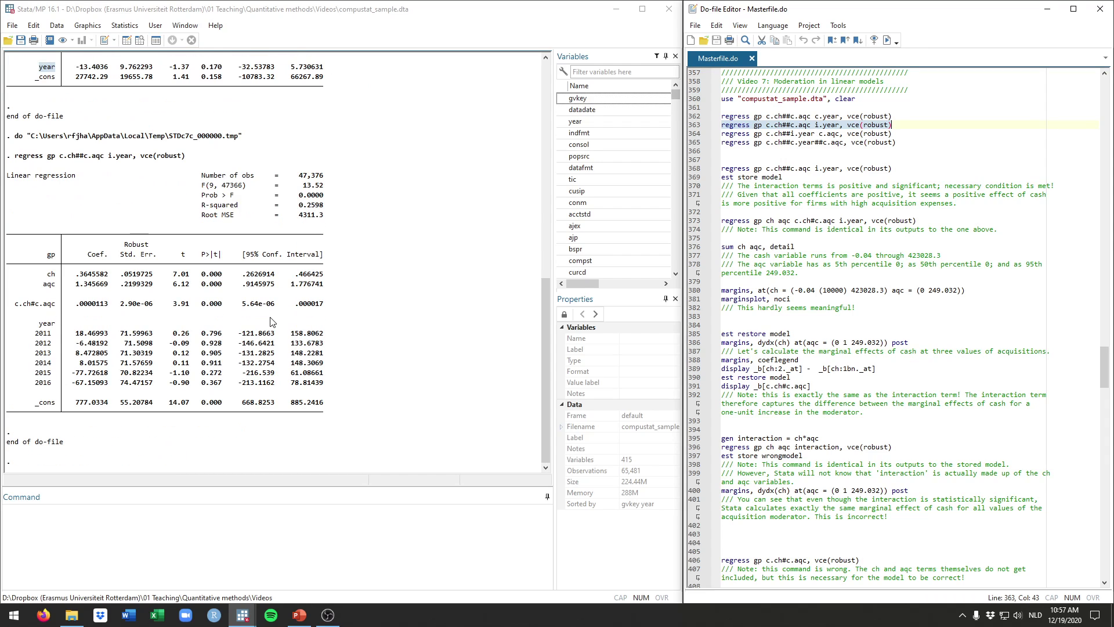
{"action": "double_click", "coordinate": [42, 343]}
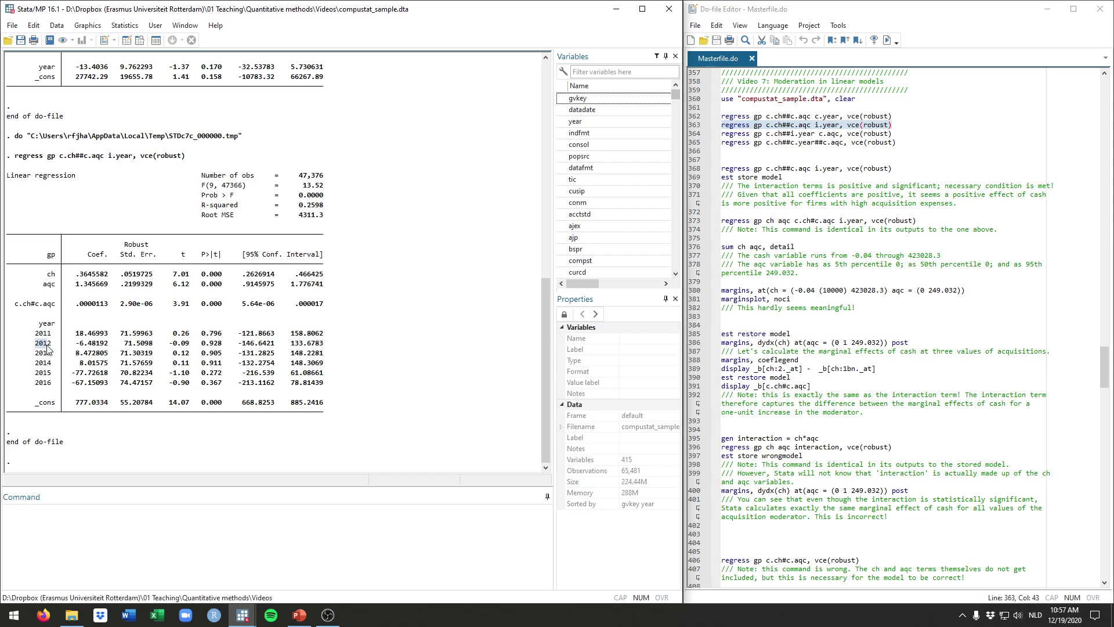
{"action": "double_click", "coordinate": [42, 352]}
{"action": "double_click", "coordinate": [43, 362]}
Run regress gp c.ch##i.year c.aqc, vce(robust) from line 364 and review the year#c.ch and ch rows
{"action": "left_click", "coordinate": [907, 133]}
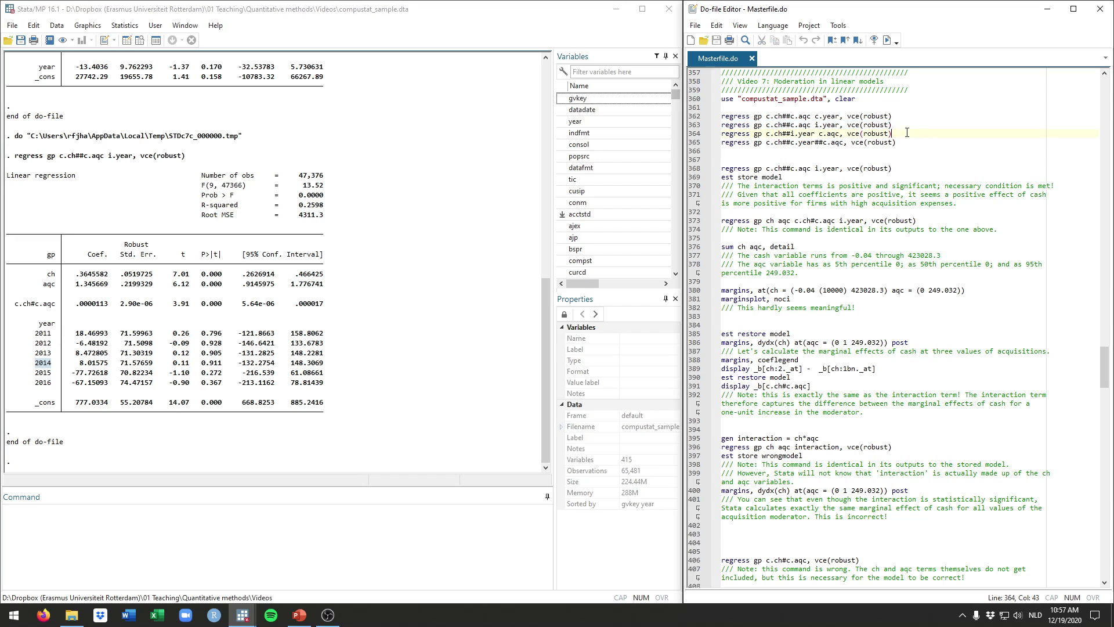
{"action": "left_click_drag", "start_coordinate": [907, 133], "coordinate": [725, 134]}
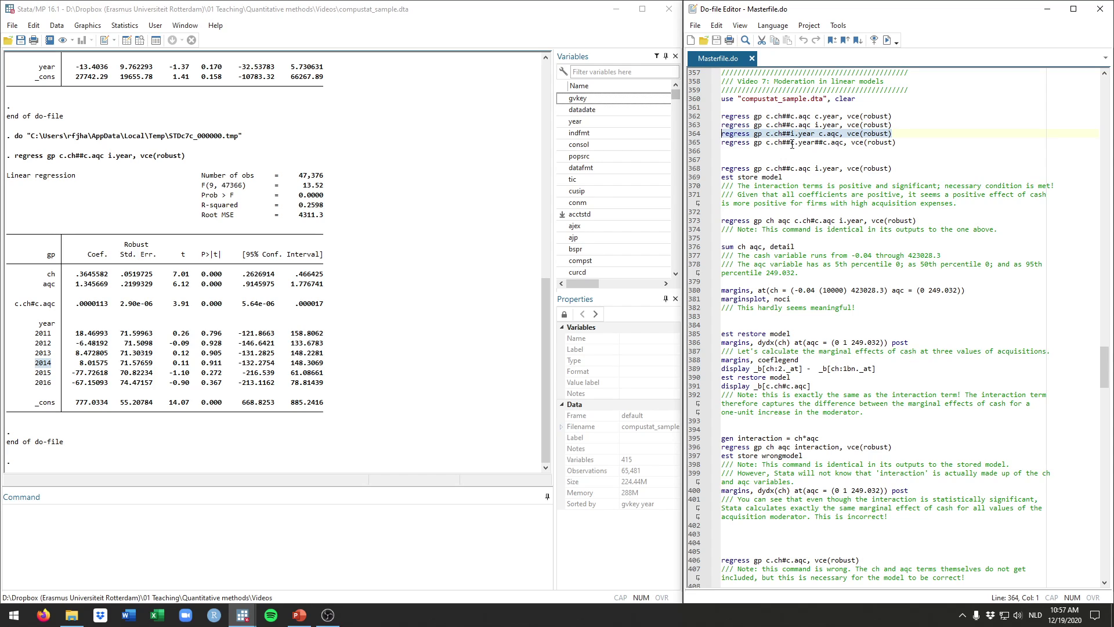
{"action": "key", "text": "ctrl+d"}
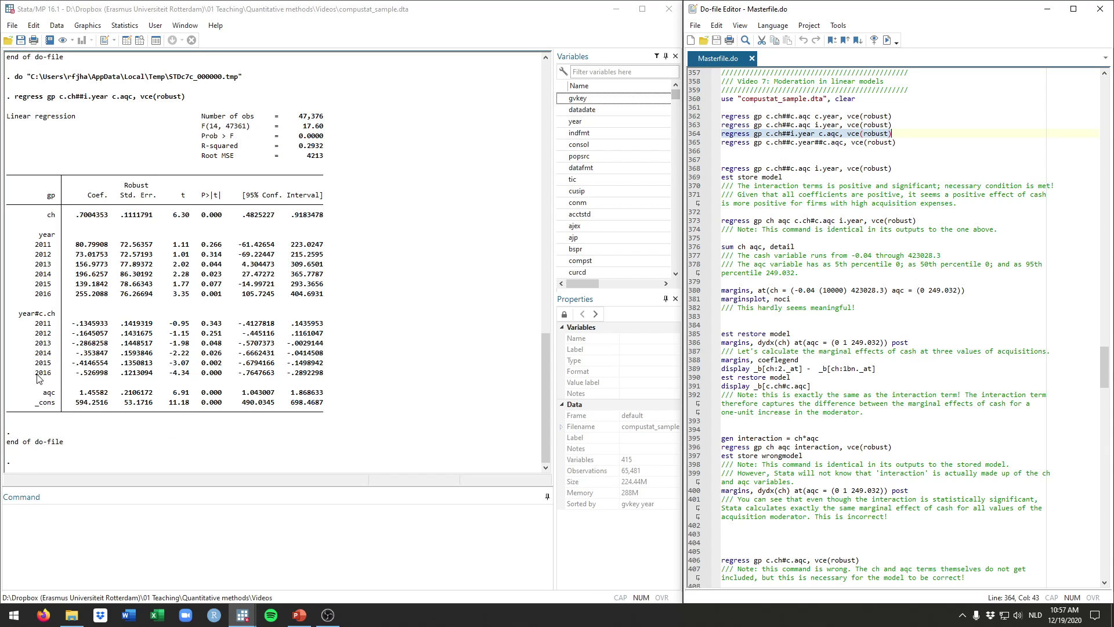
{"action": "left_click_drag", "start_coordinate": [20, 315], "coordinate": [53, 334]}
{"action": "left_click", "coordinate": [35, 325]}
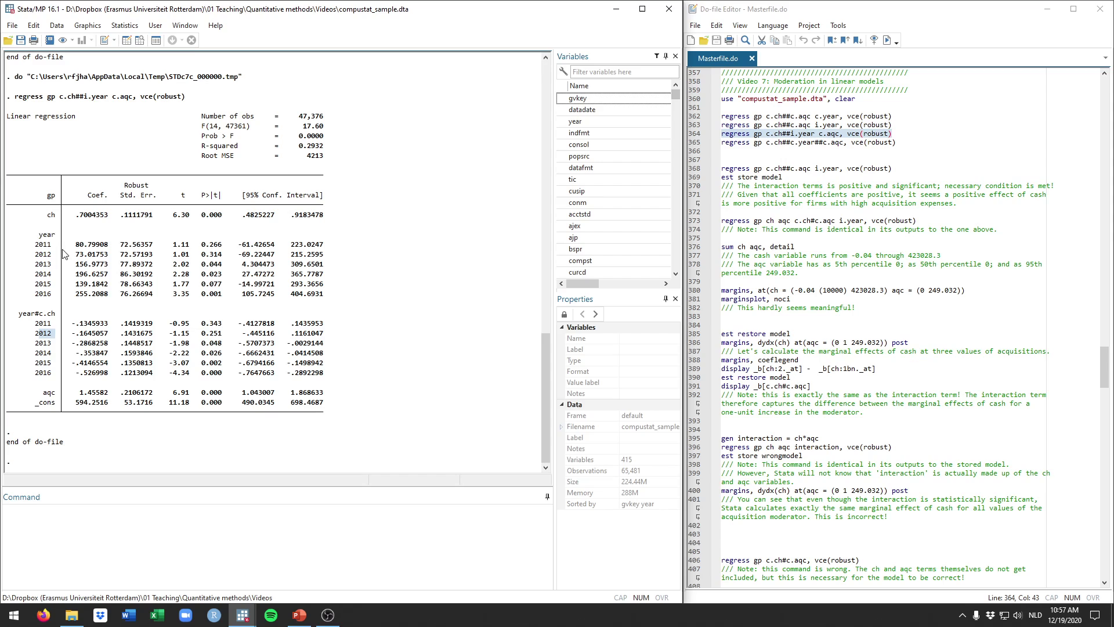
{"action": "double_click", "coordinate": [46, 216]}
Run the three-way interaction model regress gp c.ch##c.year##c.aqc, vce(robust) and review its c.ch#c.year#c.aqc row
{"action": "left_click_drag", "start_coordinate": [743, 152], "coordinate": [724, 142]}
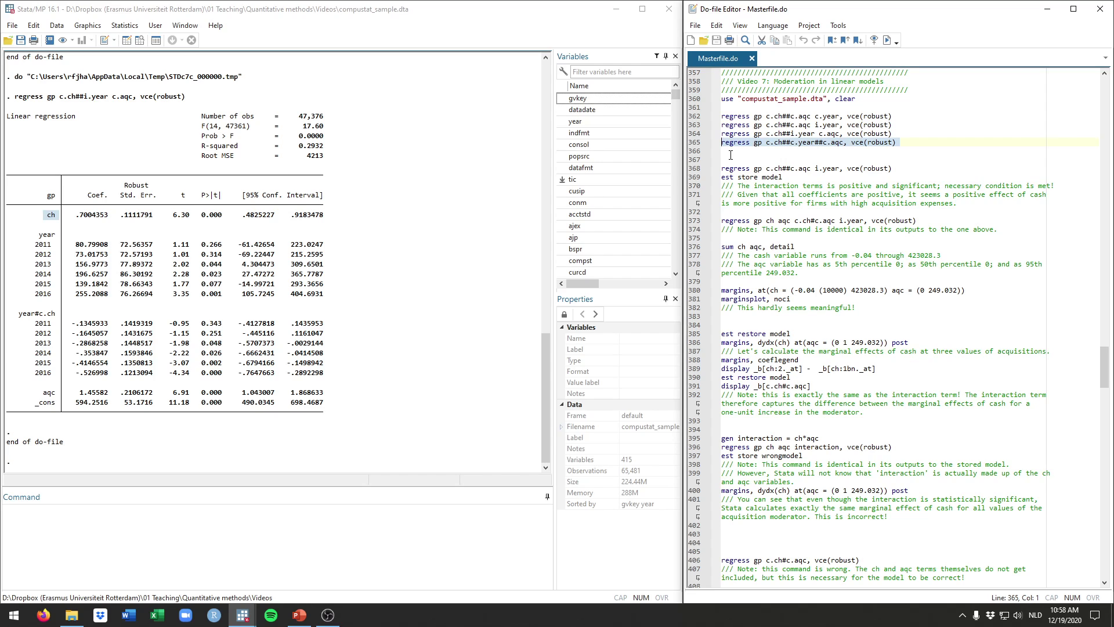
{"action": "key", "text": "ctrl+d"}
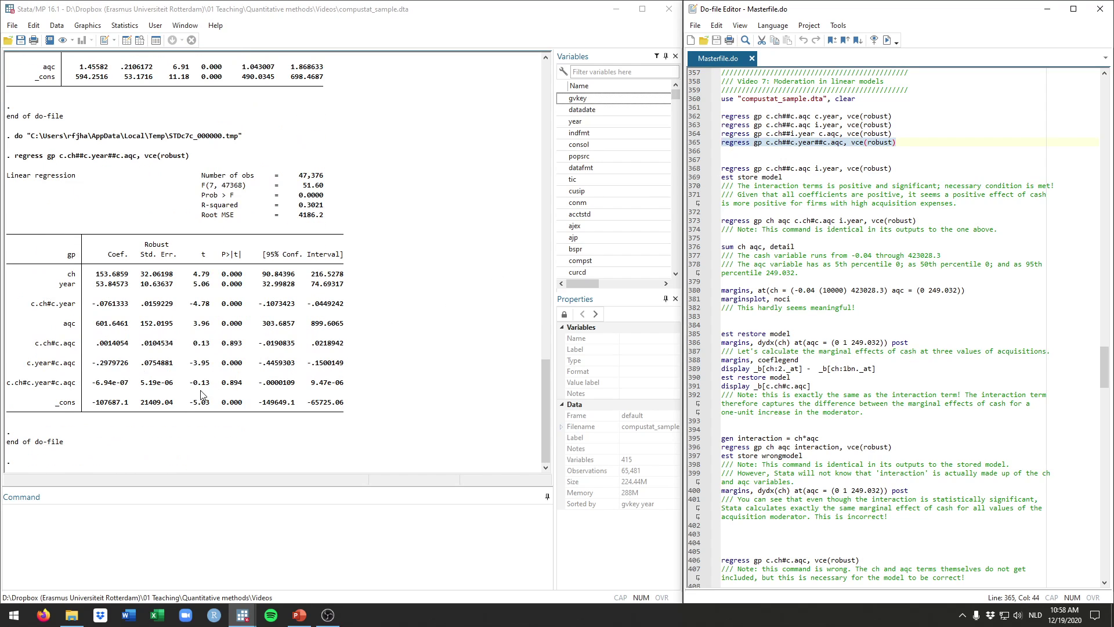
{"action": "left_click_drag", "start_coordinate": [7, 383], "coordinate": [76, 384]}
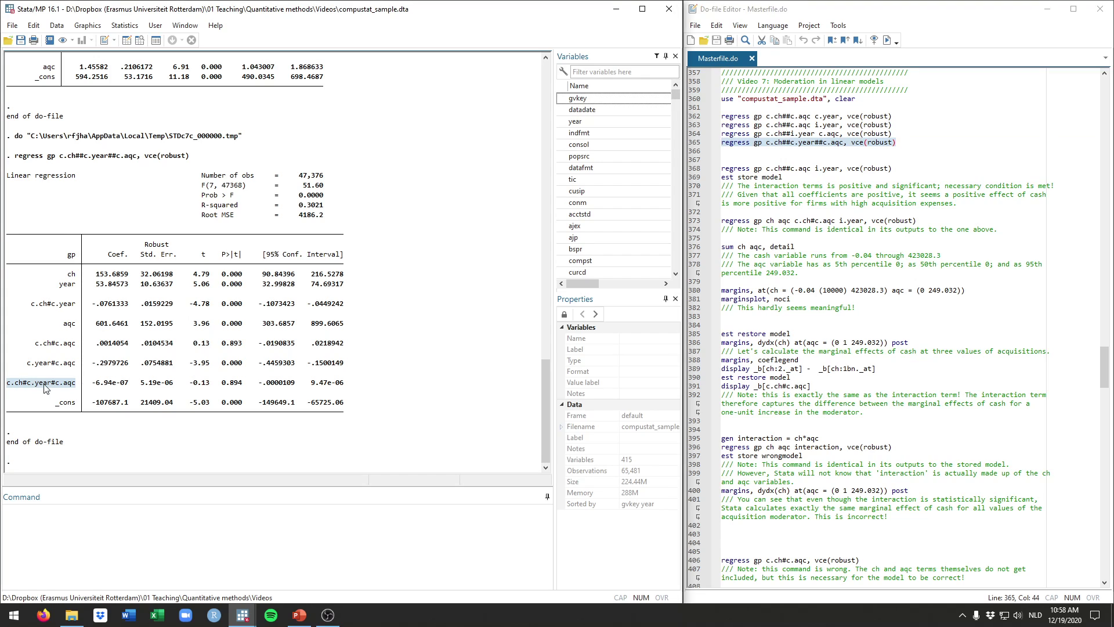
{"action": "left_click", "coordinate": [24, 388]}
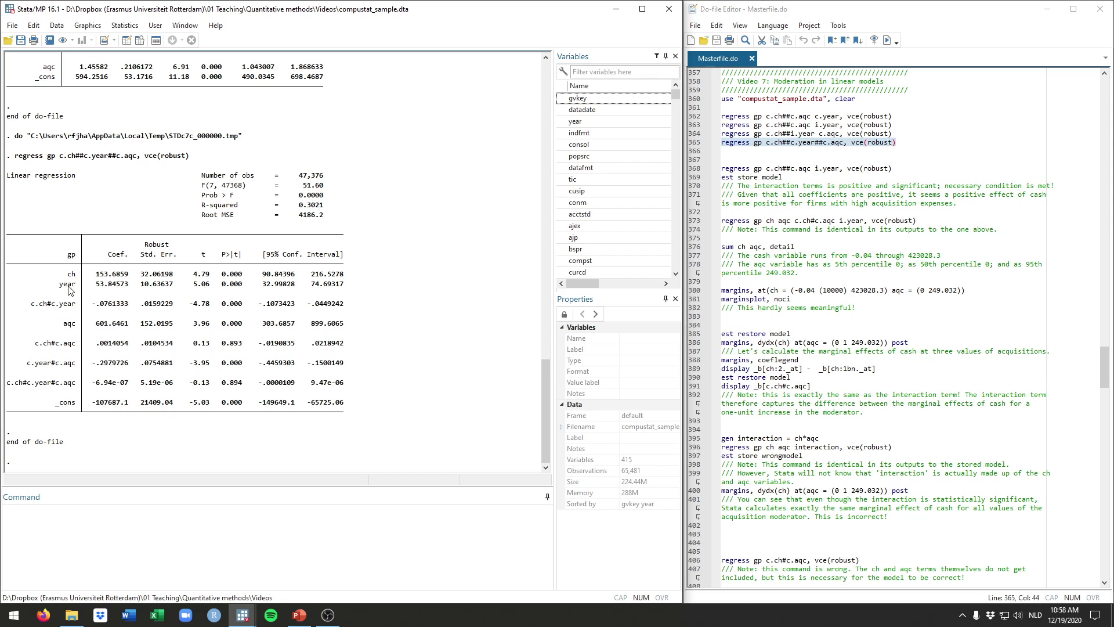
{"action": "left_click", "coordinate": [736, 155]}
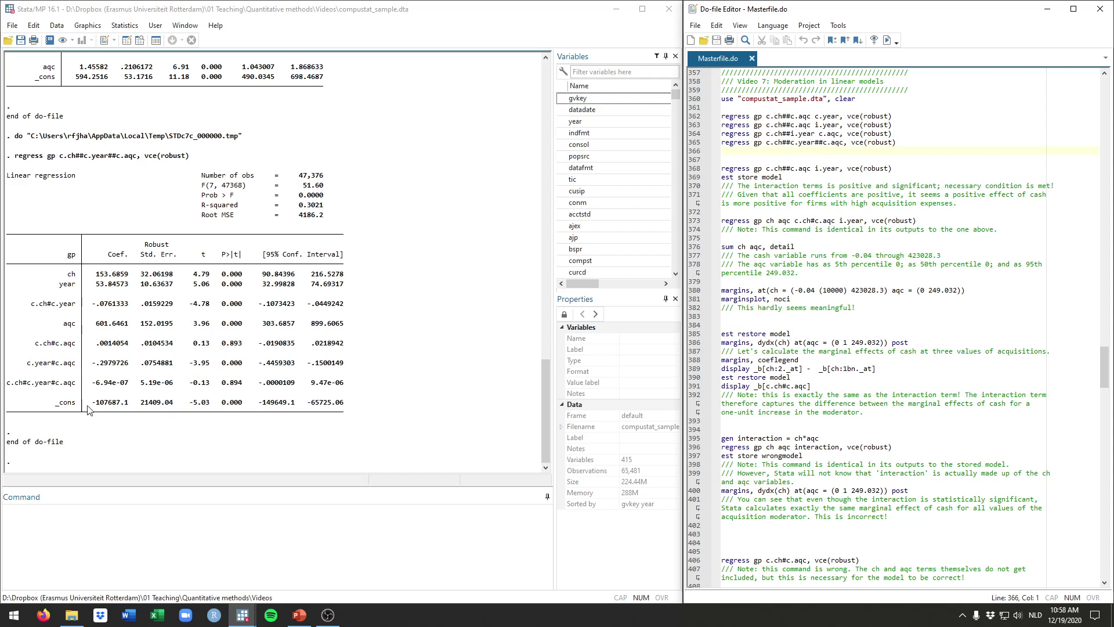
{"action": "left_click_drag", "start_coordinate": [6, 383], "coordinate": [74, 388]}
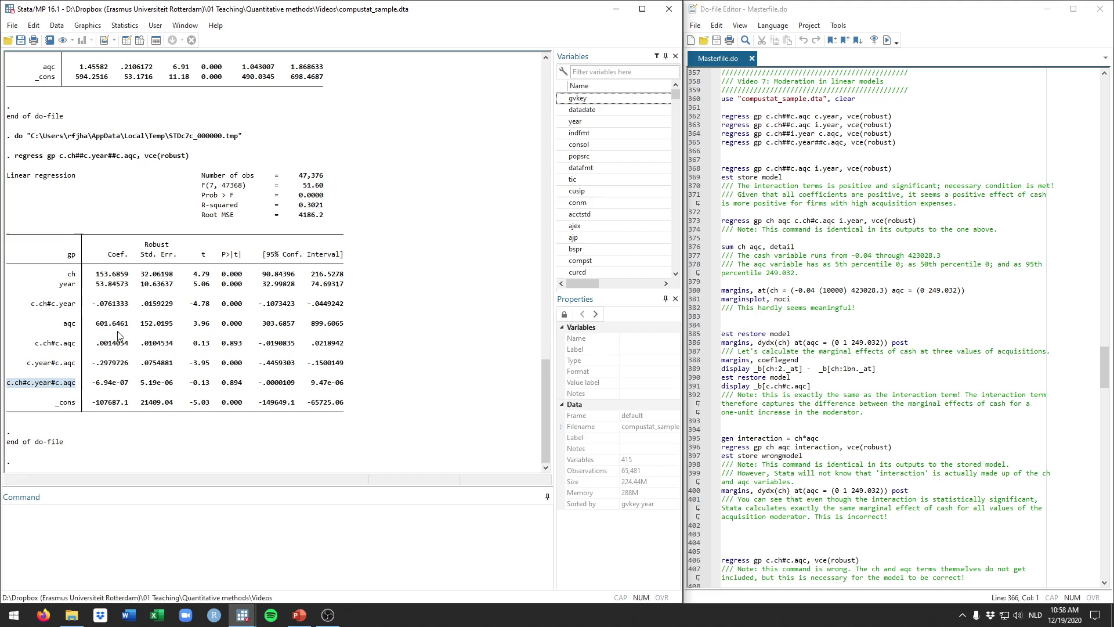
Review the terms of the regress command on line 368, just above est store model, and run that line alone
{"action": "left_click", "coordinate": [748, 159]}
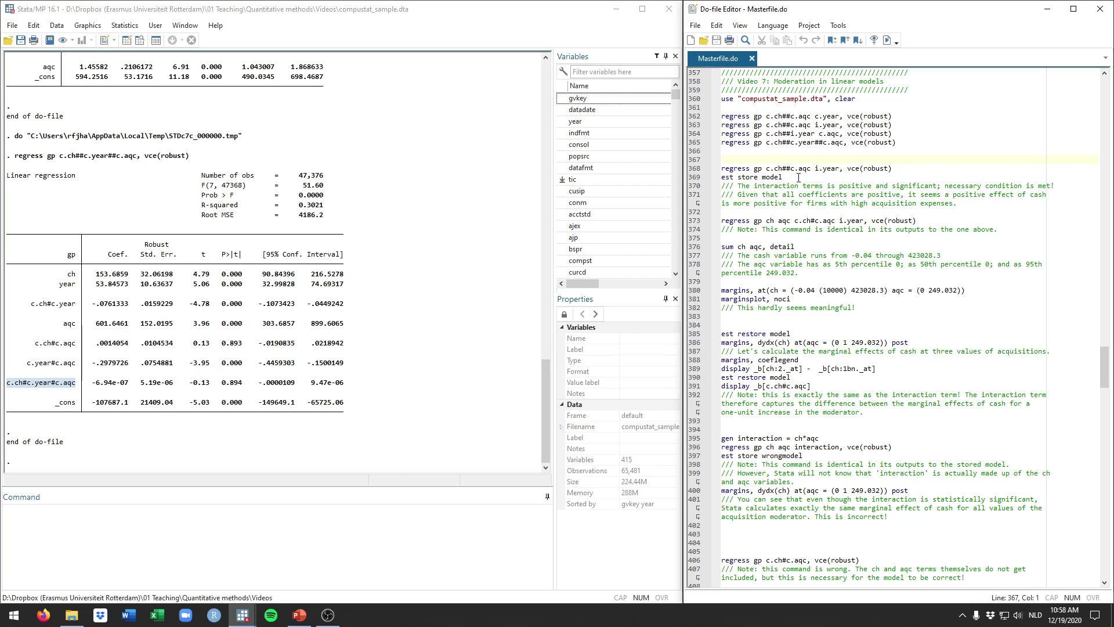
{"action": "left_click_drag", "start_coordinate": [798, 178], "coordinate": [691, 168]}
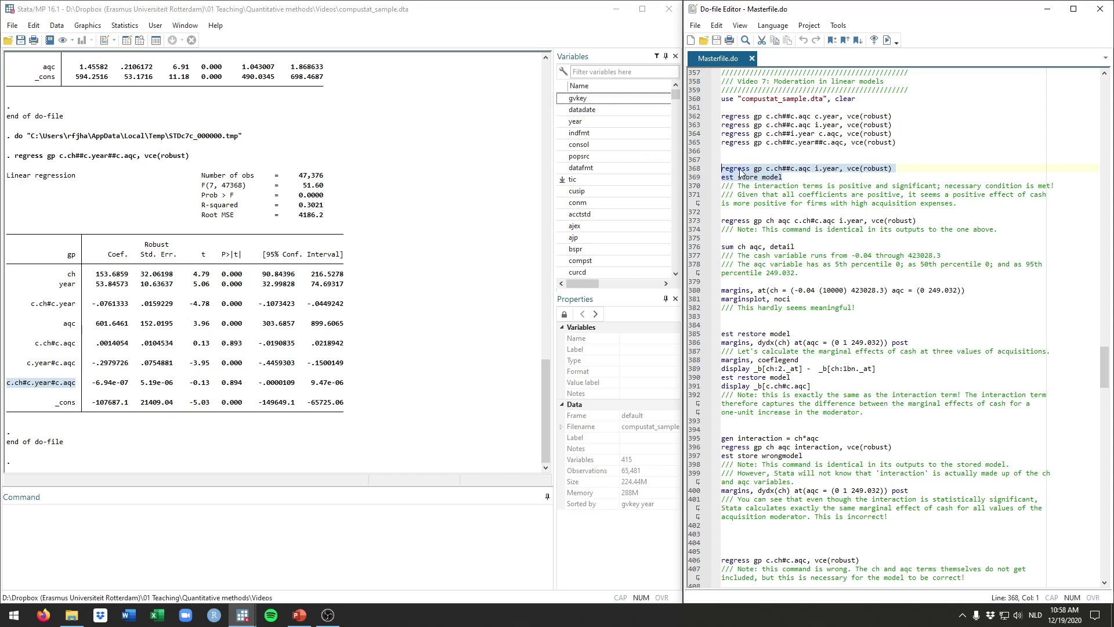
{"action": "left_click", "coordinate": [768, 170]}
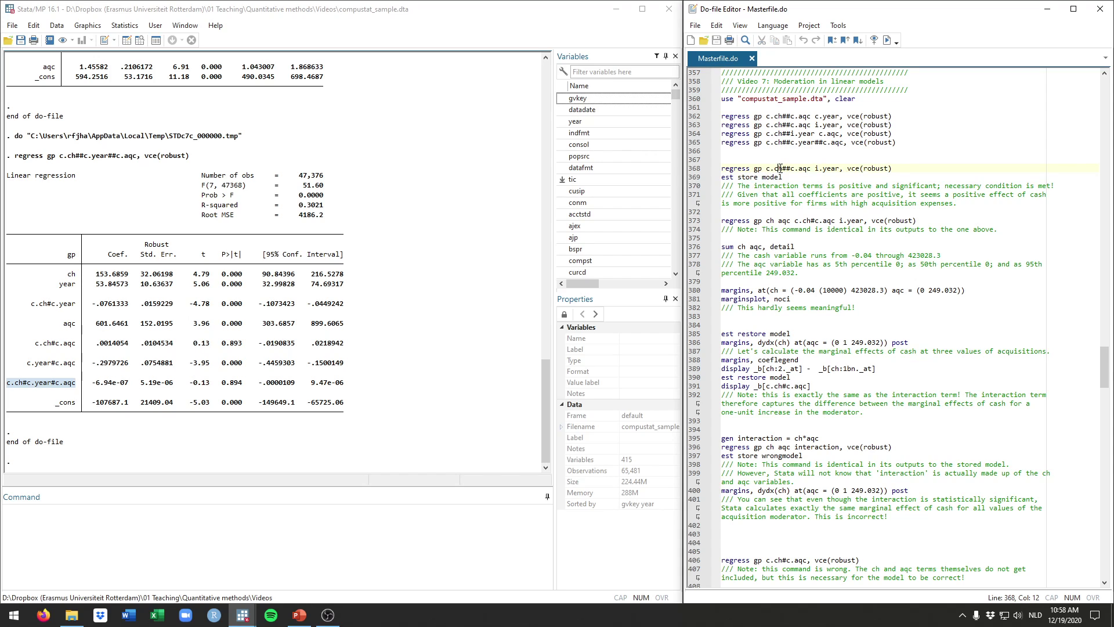
{"action": "double_click", "coordinate": [803, 168]}
{"action": "left_click", "coordinate": [771, 168]}
{"action": "left_click", "coordinate": [797, 168]}
{"action": "left_click", "coordinate": [790, 169]}
{"action": "left_click", "coordinate": [815, 168]}
{"action": "left_click", "coordinate": [841, 168], "text": "shift"}
{"action": "left_click_drag", "start_coordinate": [902, 169], "coordinate": [714, 170]}
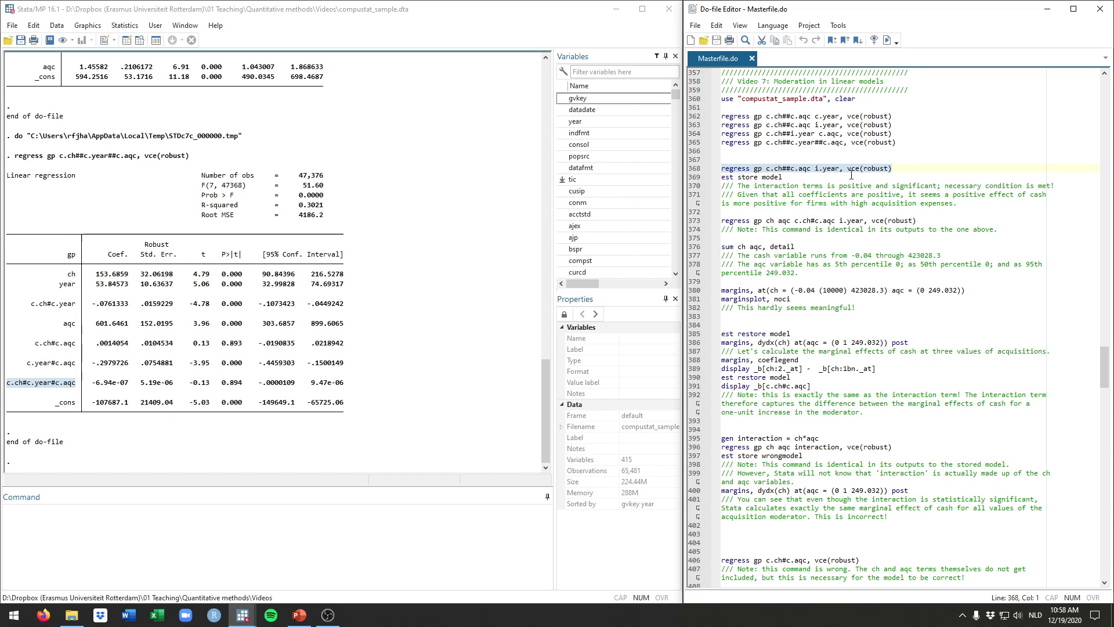
{"action": "key", "text": "ctrl+d"}
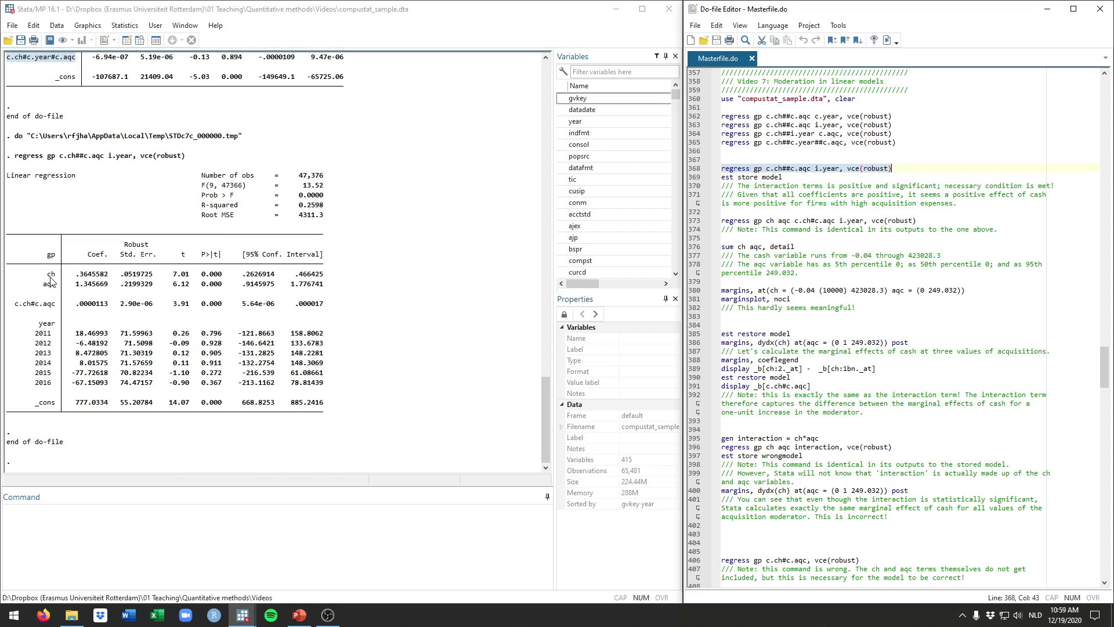
Examine the coefficients and p-values of ch, aqc and c.ch#c.aqc in the latest regression table
{"action": "left_click_drag", "start_coordinate": [44, 276], "coordinate": [57, 280]}
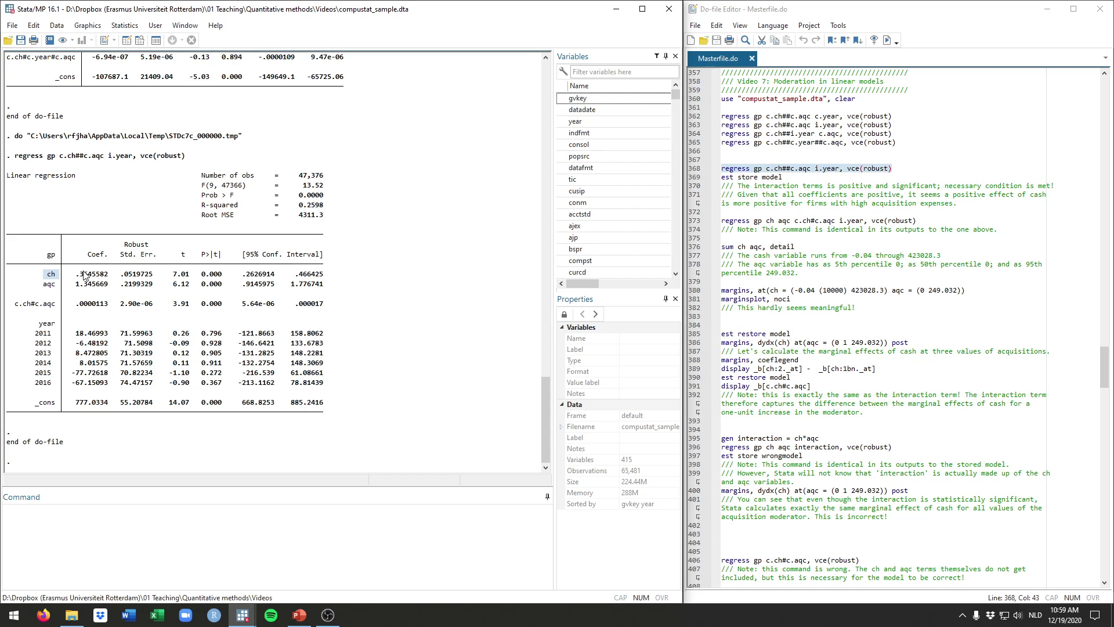
{"action": "left_click_drag", "start_coordinate": [76, 273], "coordinate": [106, 279]}
{"action": "left_click_drag", "start_coordinate": [199, 274], "coordinate": [223, 276]}
{"action": "left_click_drag", "start_coordinate": [39, 284], "coordinate": [111, 288]}
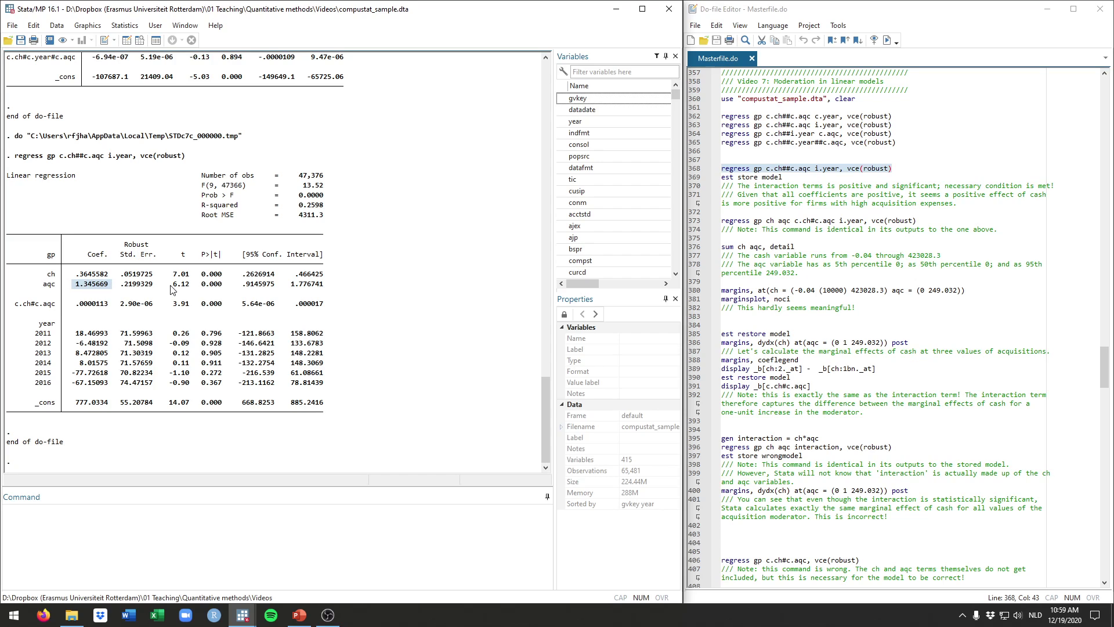
{"action": "left_click_drag", "start_coordinate": [199, 284], "coordinate": [219, 286]}
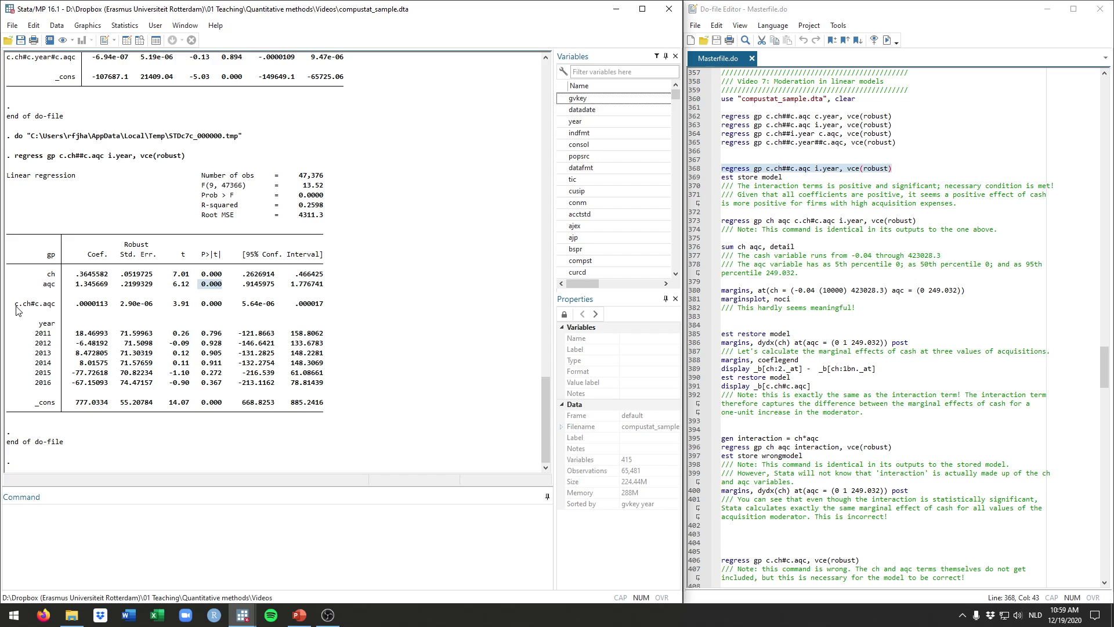
{"action": "left_click_drag", "start_coordinate": [15, 304], "coordinate": [52, 310]}
{"action": "left_click", "coordinate": [204, 306]}
Run the equivalent command regress gp ch aqc c.ch#c.aqc i.year, vce(robust) from line 373 and review its single-hash interaction term
{"action": "left_click", "coordinate": [758, 214]}
{"action": "left_click_drag", "start_coordinate": [921, 219], "coordinate": [712, 225]}
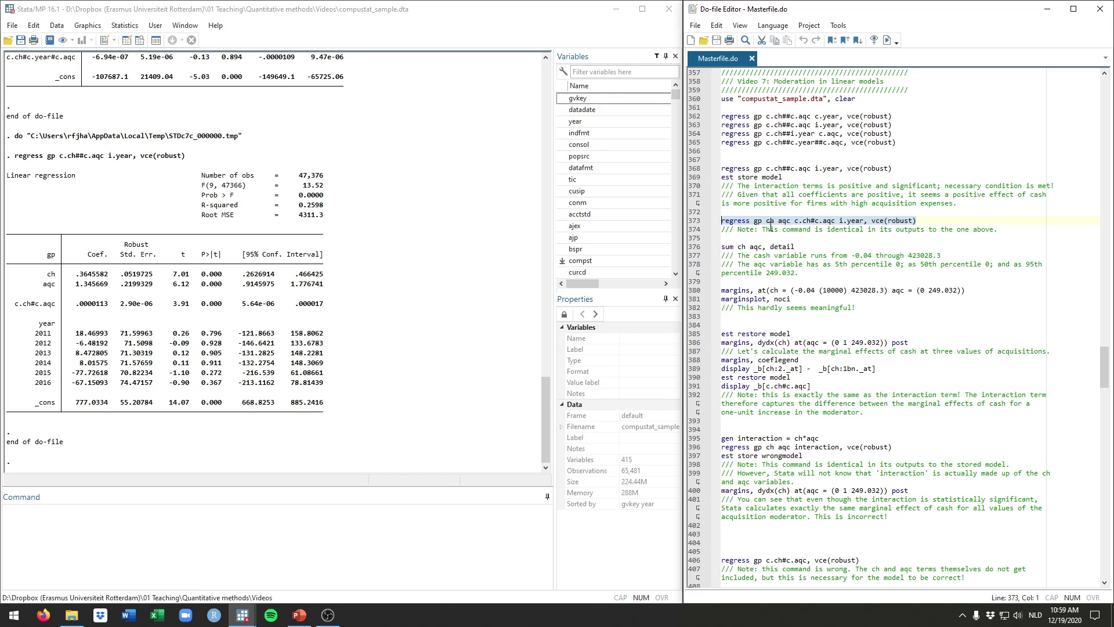
{"action": "key", "text": "ctrl+d"}
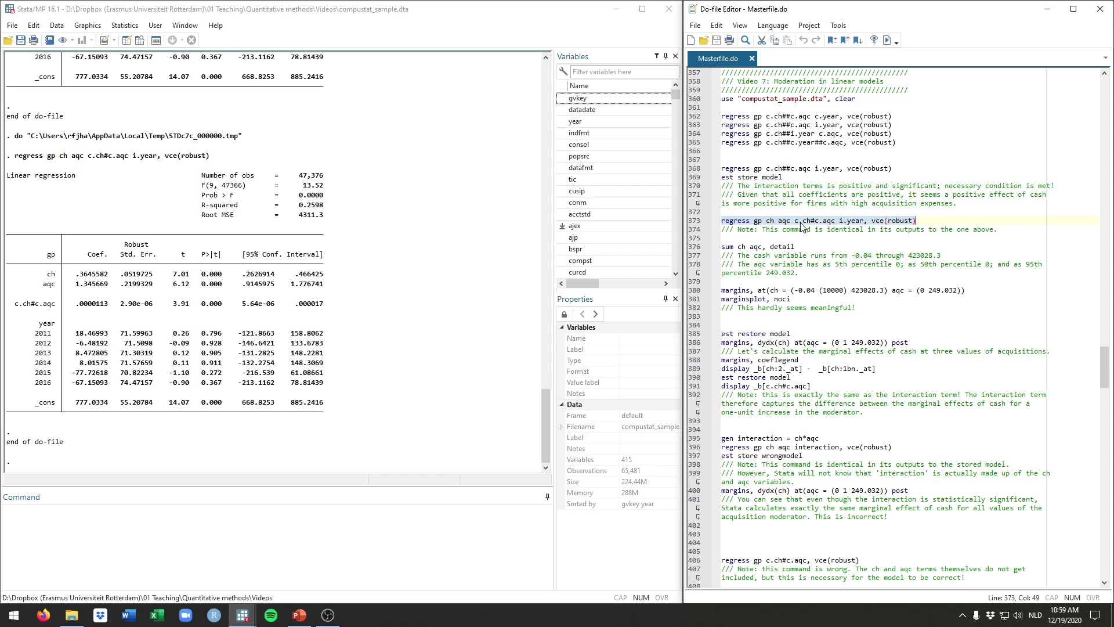
{"action": "left_click_drag", "start_coordinate": [794, 221], "coordinate": [835, 221]}
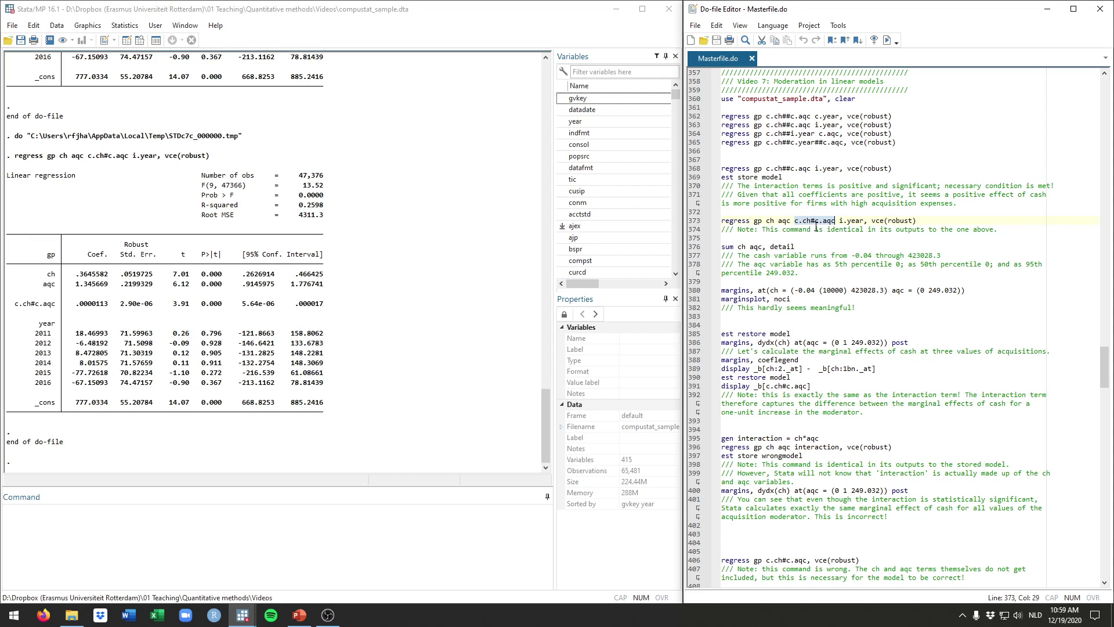
Remove the separate ch and aqc terms from the line 373 command, rerun it, and review the c.ch#c.aqc row
{"action": "left_click_drag", "start_coordinate": [795, 221], "coordinate": [765, 221]}
{"action": "key", "text": "BackSpace"}
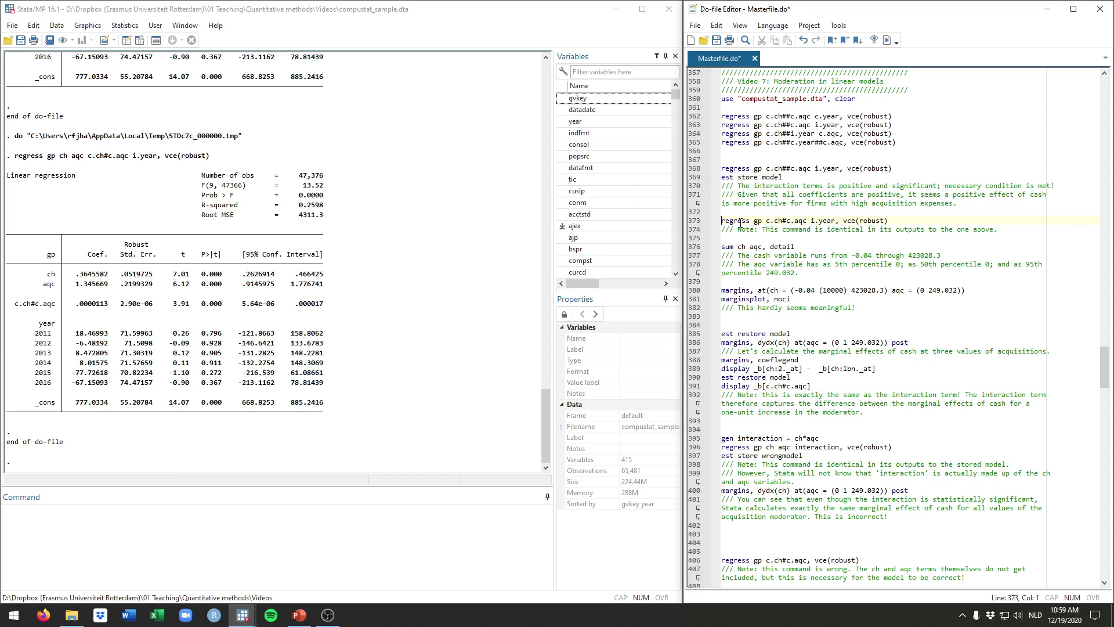
{"action": "key", "text": "Home"}
{"action": "key", "text": "shift+End"}
{"action": "key", "text": "ctrl+d"}
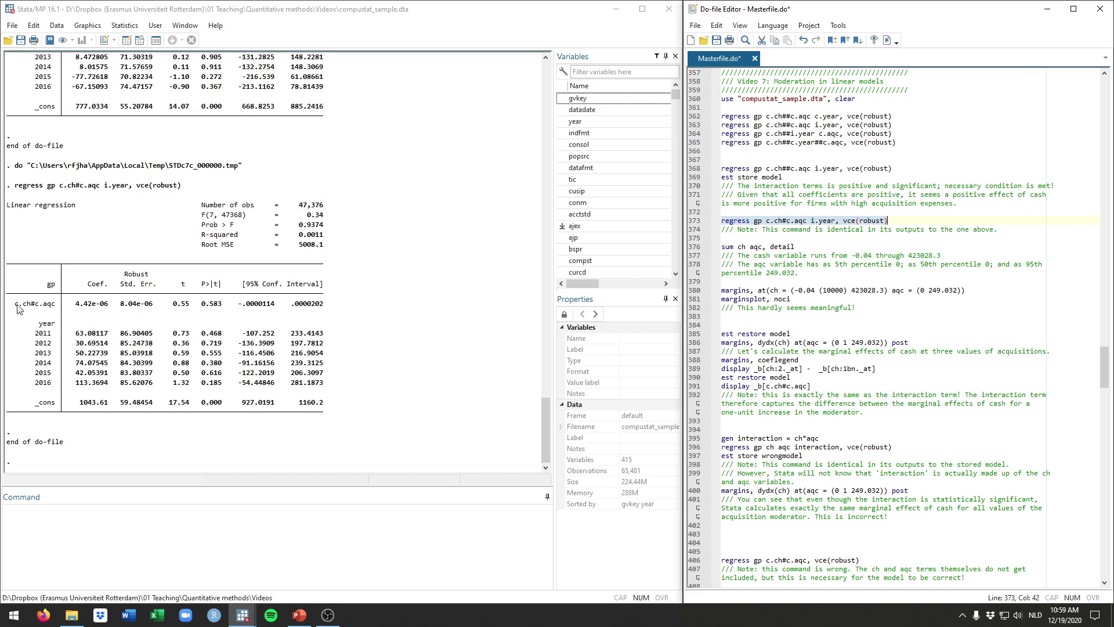
{"action": "left_click_drag", "start_coordinate": [16, 303], "coordinate": [55, 303]}
Undo the removal of ch and aqc from the line 373 regress command and save the do-file
{"action": "left_click", "coordinate": [806, 221]}
{"action": "key", "text": "ctrl+z"}
{"action": "key", "text": "ctrl+s"}
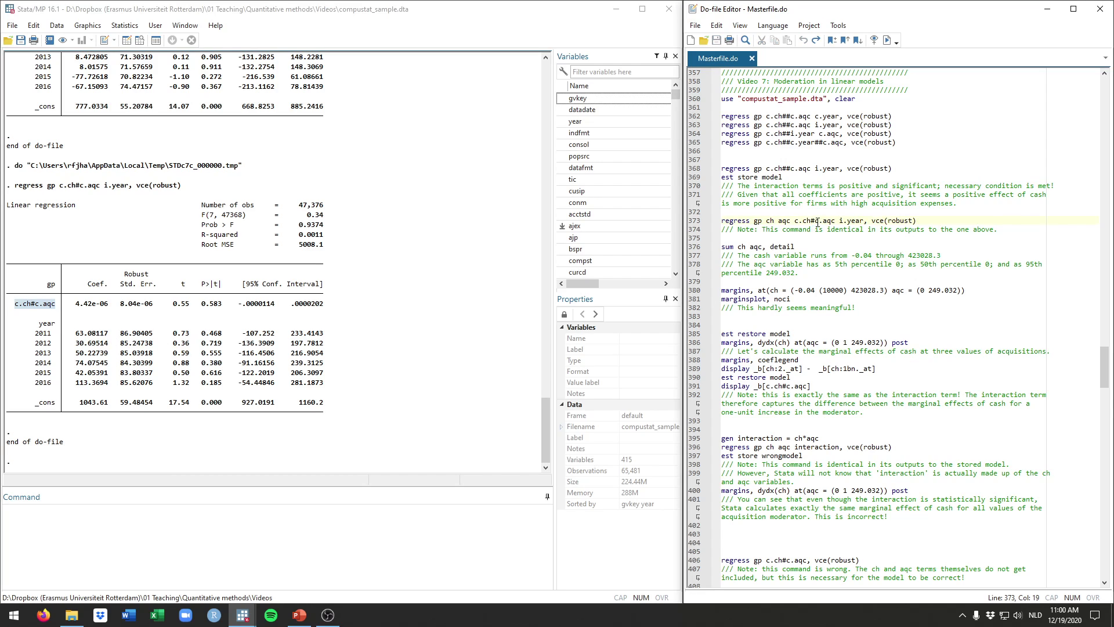
{"action": "scroll", "coordinate": [795, 234], "scroll_direction": "down", "scroll_amount": 1}
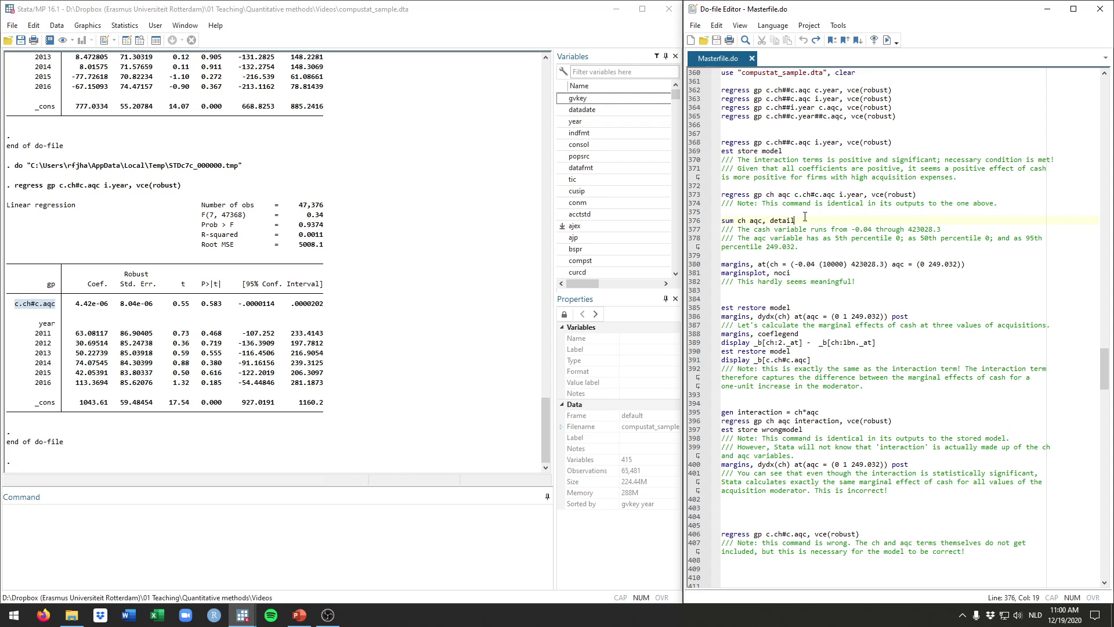
Run the line 376 command sum ch aqc, detail and check the smallest value in the Acquisitions summary
{"action": "left_click_drag", "start_coordinate": [803, 223], "coordinate": [712, 223]}
{"action": "key", "text": "ctrl+d"}
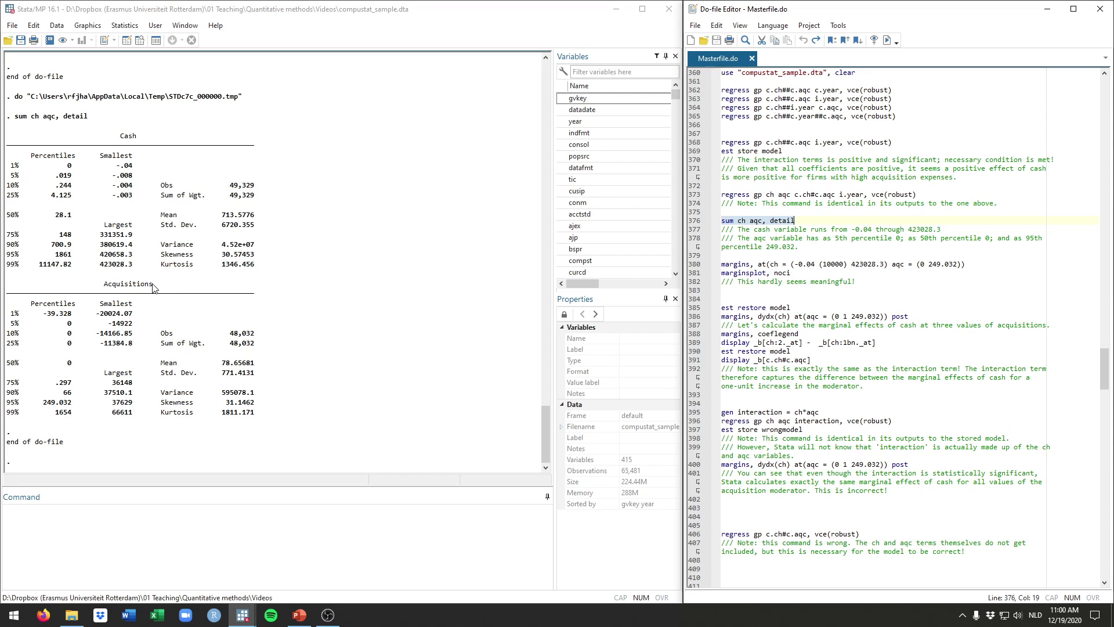
{"action": "left_click_drag", "start_coordinate": [152, 284], "coordinate": [102, 285]}
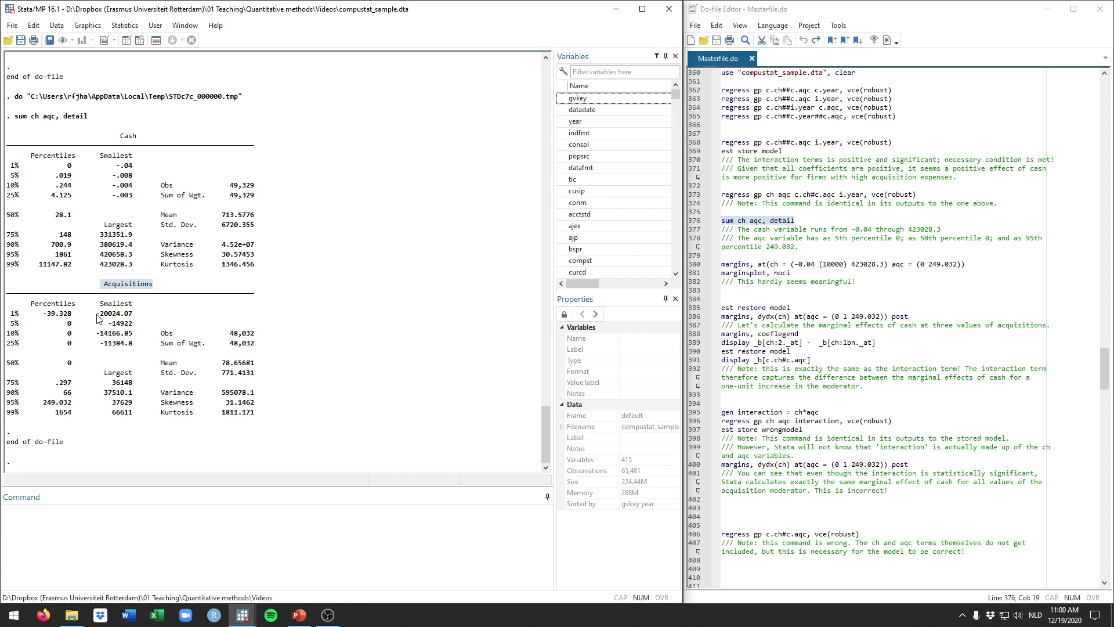
{"action": "left_click_drag", "start_coordinate": [96, 313], "coordinate": [133, 314]}
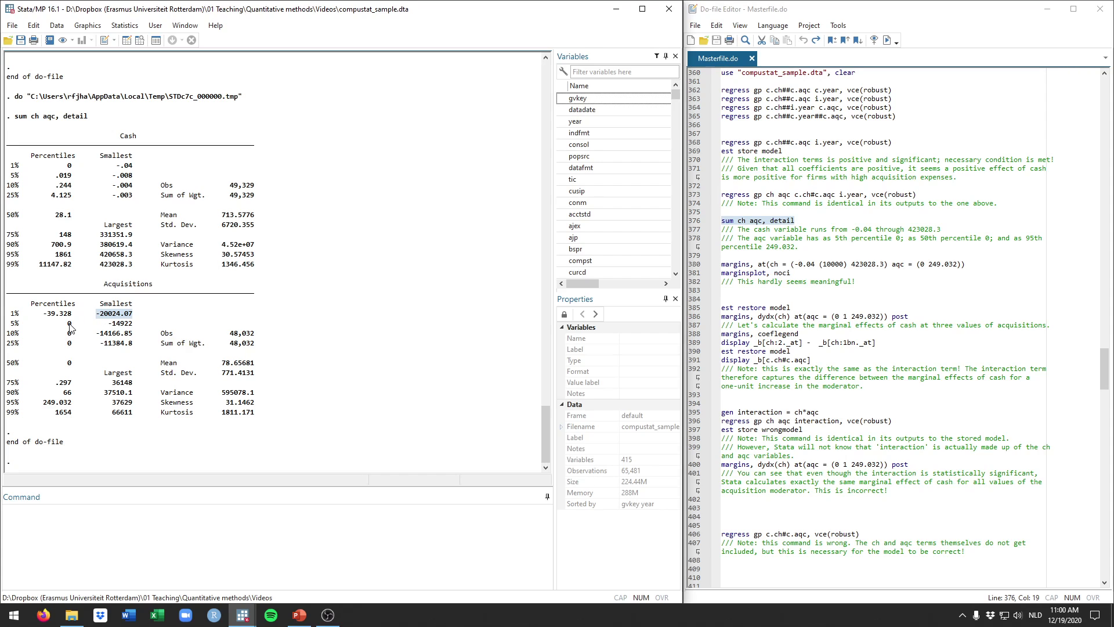
Examine the 5th, 50th and 95th percentiles of Acquisitions in the detailed summary output
{"action": "left_click_drag", "start_coordinate": [67, 323], "coordinate": [72, 325]}
{"action": "double_click", "coordinate": [70, 363]}
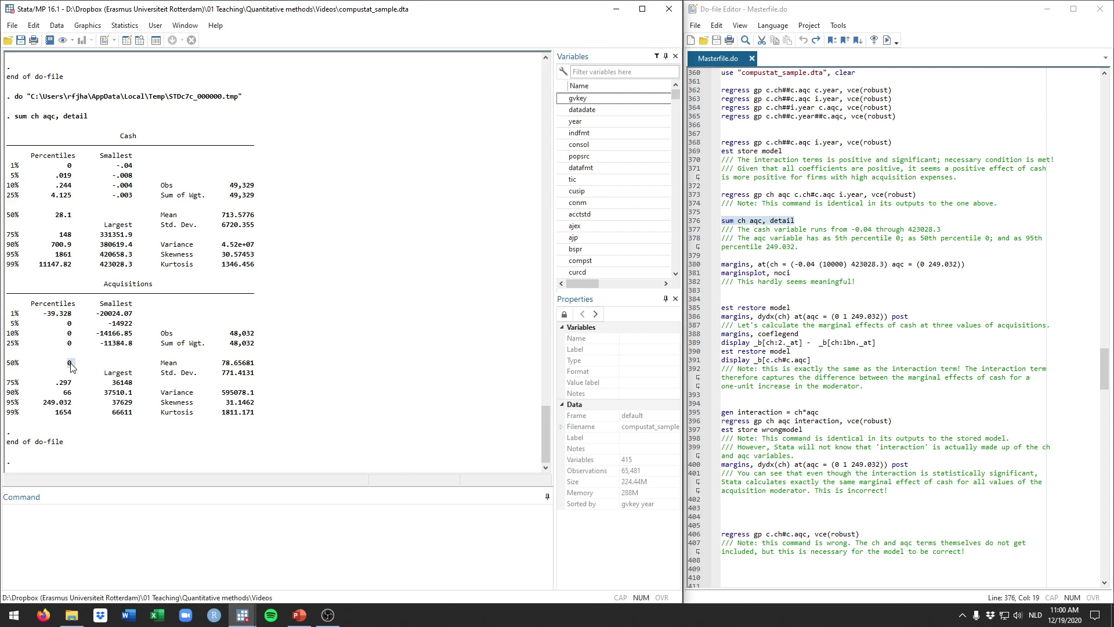
{"action": "left_click", "coordinate": [16, 365]}
{"action": "left_click_drag", "start_coordinate": [44, 402], "coordinate": [73, 406]}
{"action": "left_click", "coordinate": [70, 369]}
{"action": "double_click", "coordinate": [69, 323]}
{"action": "left_click_drag", "start_coordinate": [72, 402], "coordinate": [44, 402]}
{"action": "left_click", "coordinate": [777, 257]}
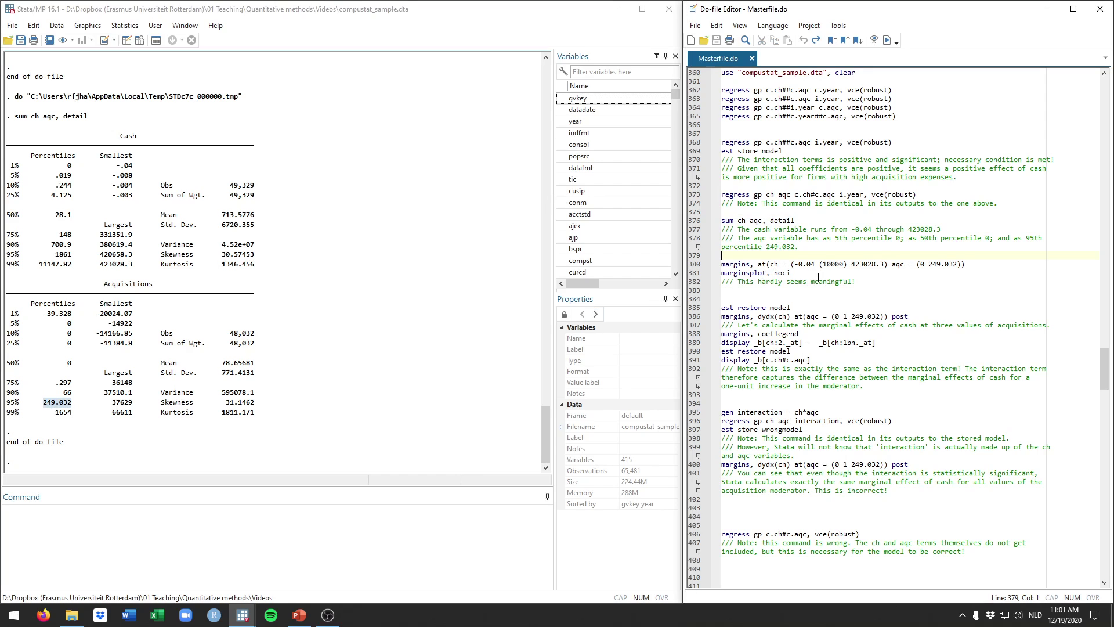
Compare the ch range, its 10000 increment and the aqc values in the line 380 margins command with the Cash summary extremes
{"action": "scroll", "coordinate": [811, 257], "scroll_direction": "down", "scroll_amount": 1}
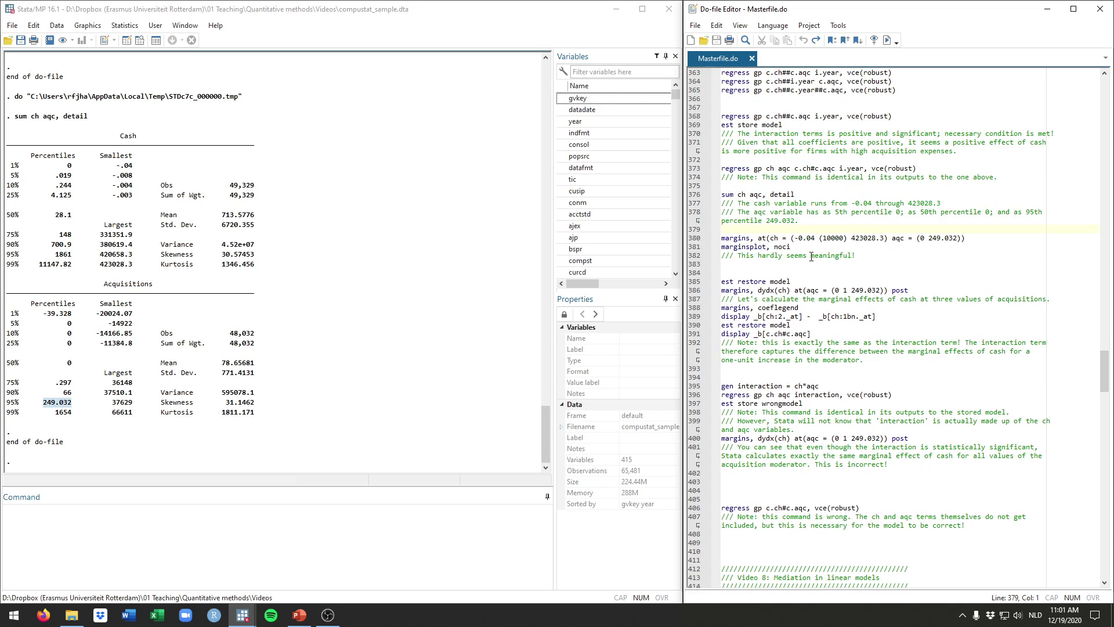
{"action": "double_click", "coordinate": [741, 237]}
{"action": "left_click", "coordinate": [750, 231]}
{"action": "double_click", "coordinate": [742, 237]}
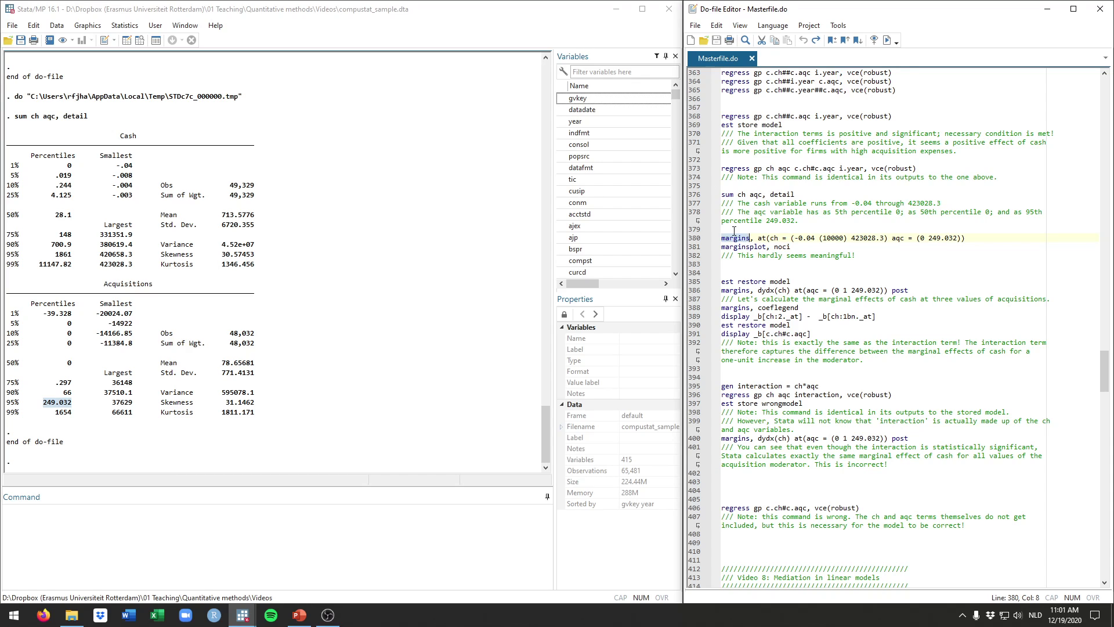
{"action": "left_click_drag", "start_coordinate": [116, 166], "coordinate": [133, 167]}
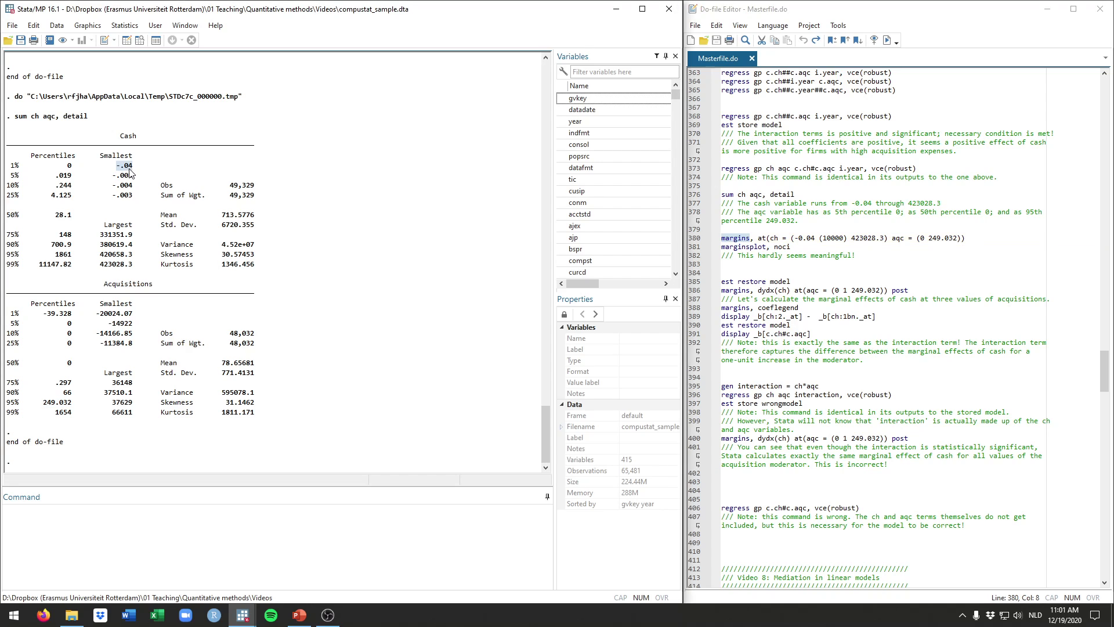
{"action": "left_click_drag", "start_coordinate": [133, 264], "coordinate": [100, 265]}
{"action": "double_click", "coordinate": [824, 238]}
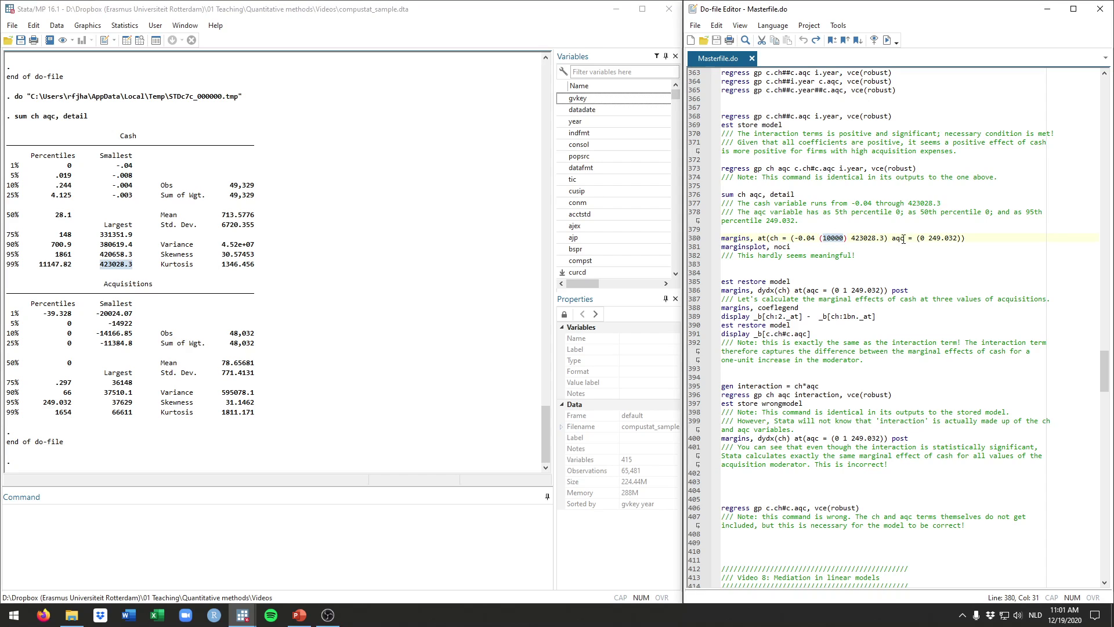
{"action": "left_click_drag", "start_coordinate": [892, 238], "coordinate": [961, 240]}
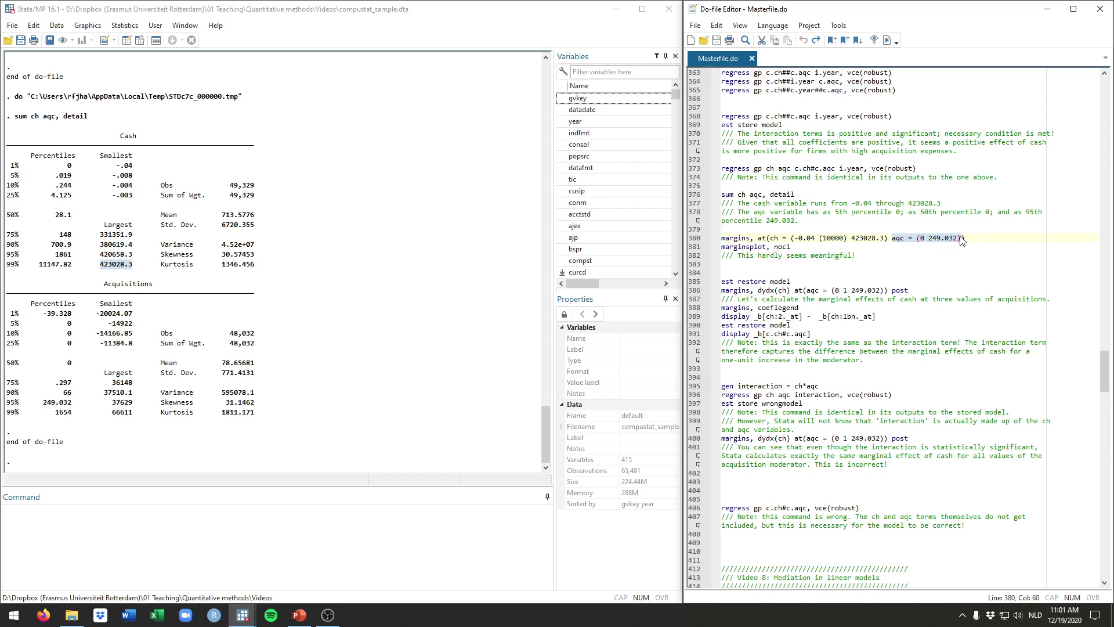
Run margins, at(ch = (-0.04 (10000) 423028.3) aqc = (0 249.032)) and review the ch and aqc combinations listed in the output
{"action": "triple_click", "coordinate": [965, 238]}
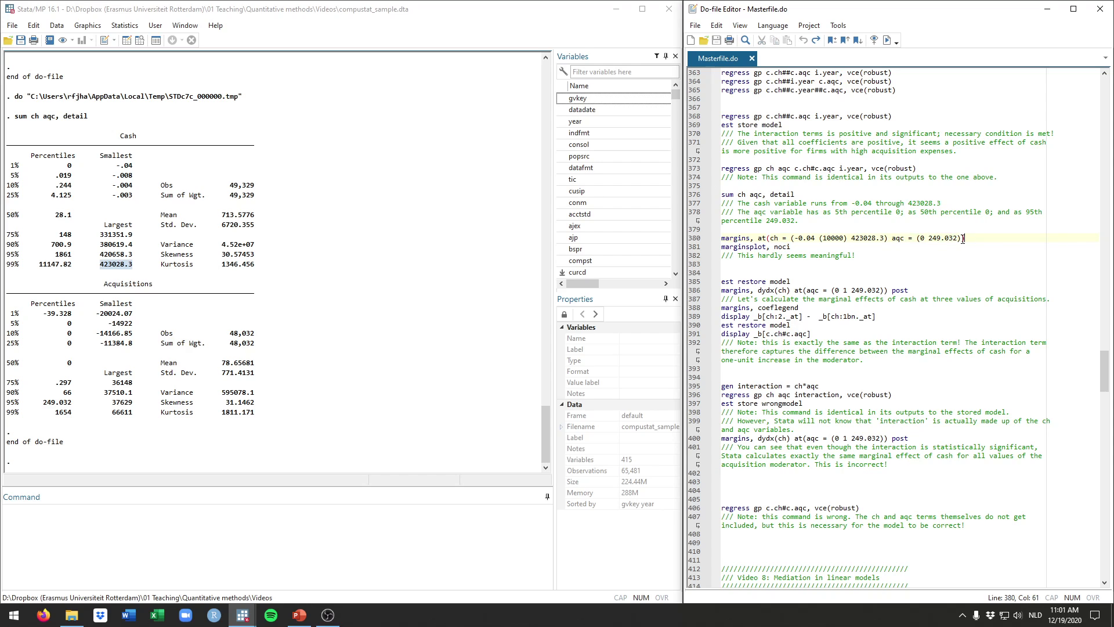
{"action": "key", "text": "ctrl+d"}
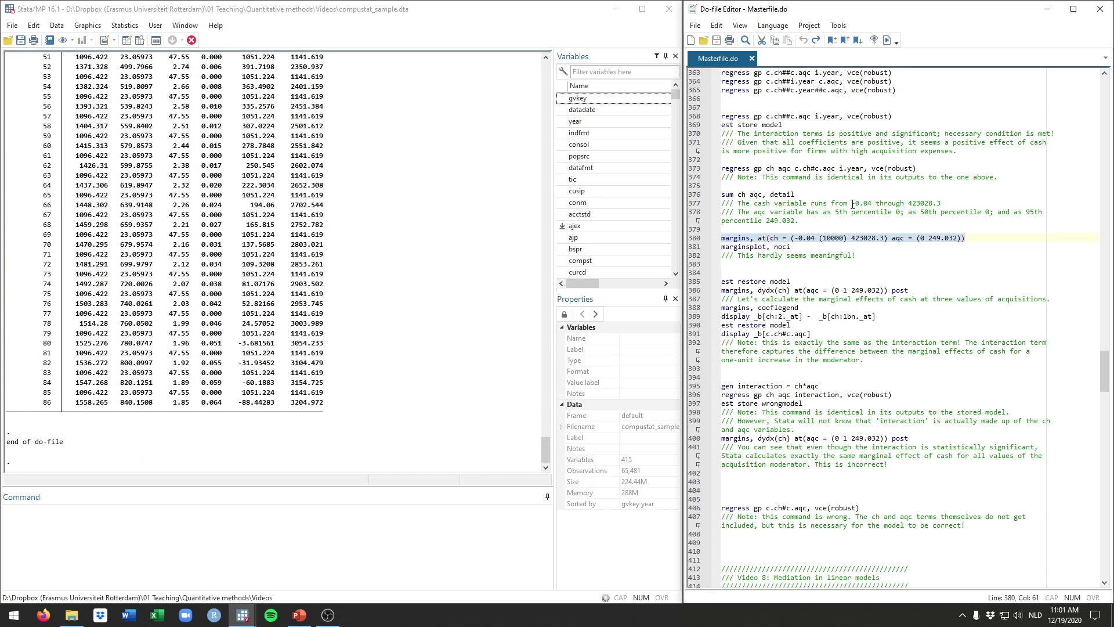
{"action": "left_click", "coordinate": [813, 238]}
{"action": "left_click_drag", "start_coordinate": [815, 239], "coordinate": [799, 239]}
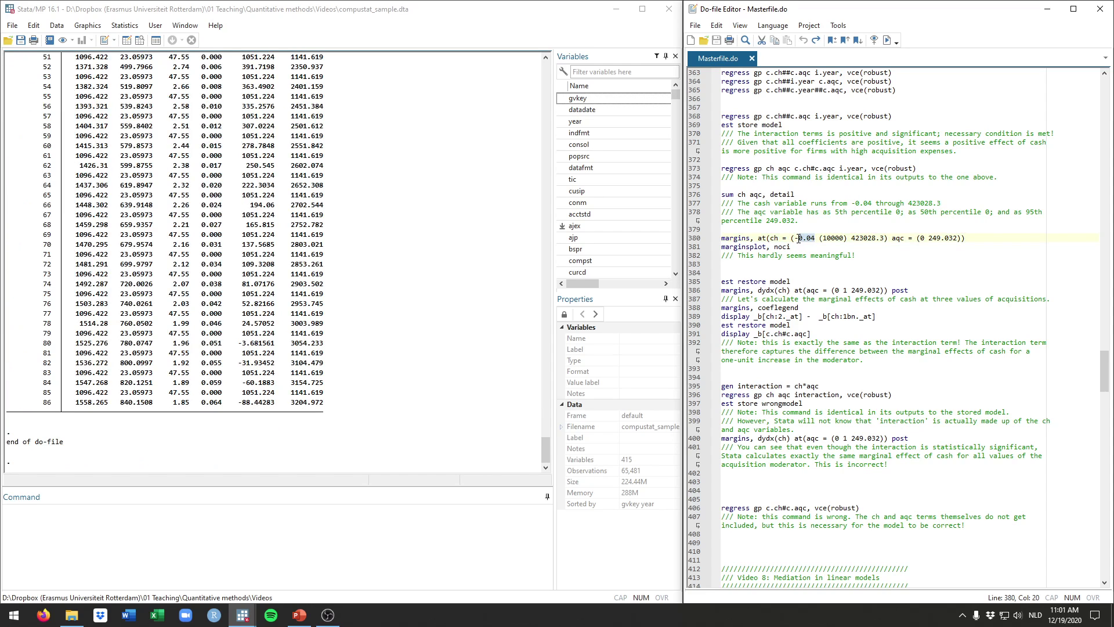
{"action": "left_click", "coordinate": [921, 238]}
{"action": "left_click_drag", "start_coordinate": [795, 238], "coordinate": [816, 238]}
{"action": "left_click_drag", "start_coordinate": [928, 238], "coordinate": [958, 237]}
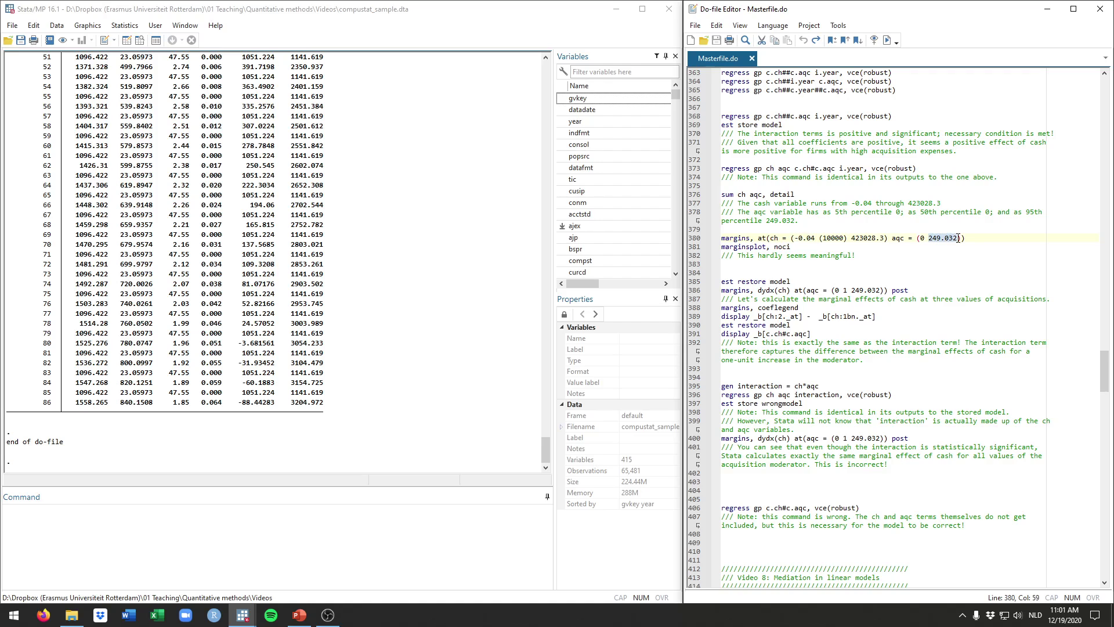
{"action": "left_click", "coordinate": [188, 241]}
{"action": "scroll", "coordinate": [209, 232], "scroll_direction": "up", "scroll_amount": 20}
{"action": "scroll", "coordinate": [225, 219], "scroll_direction": "up", "scroll_amount": 20}
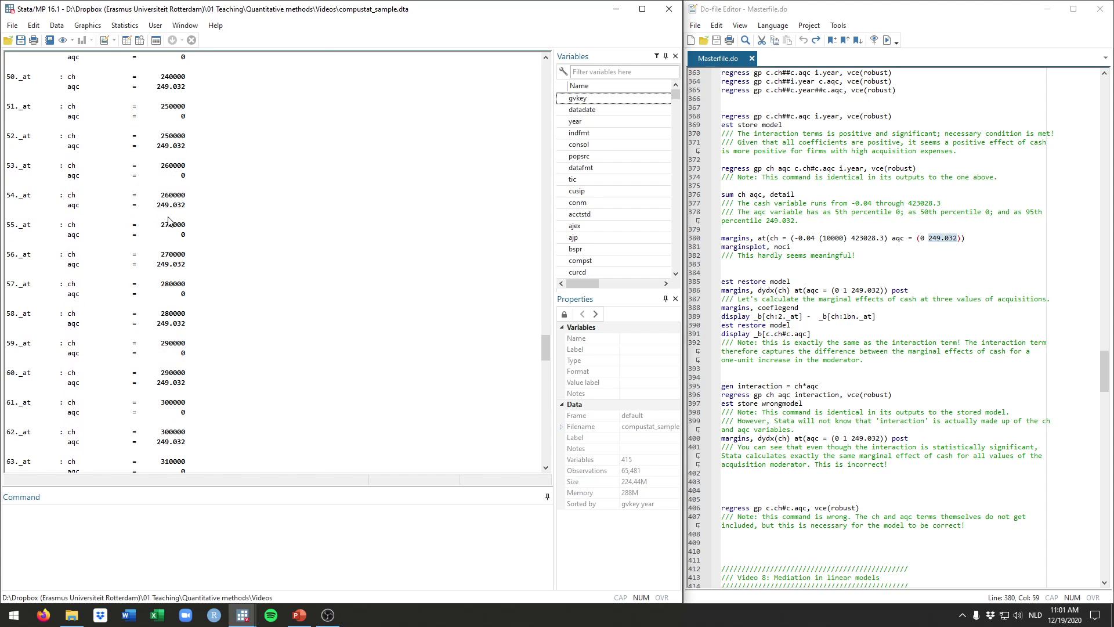
{"action": "left_click_drag", "start_coordinate": [545, 376], "coordinate": [543, 457]}
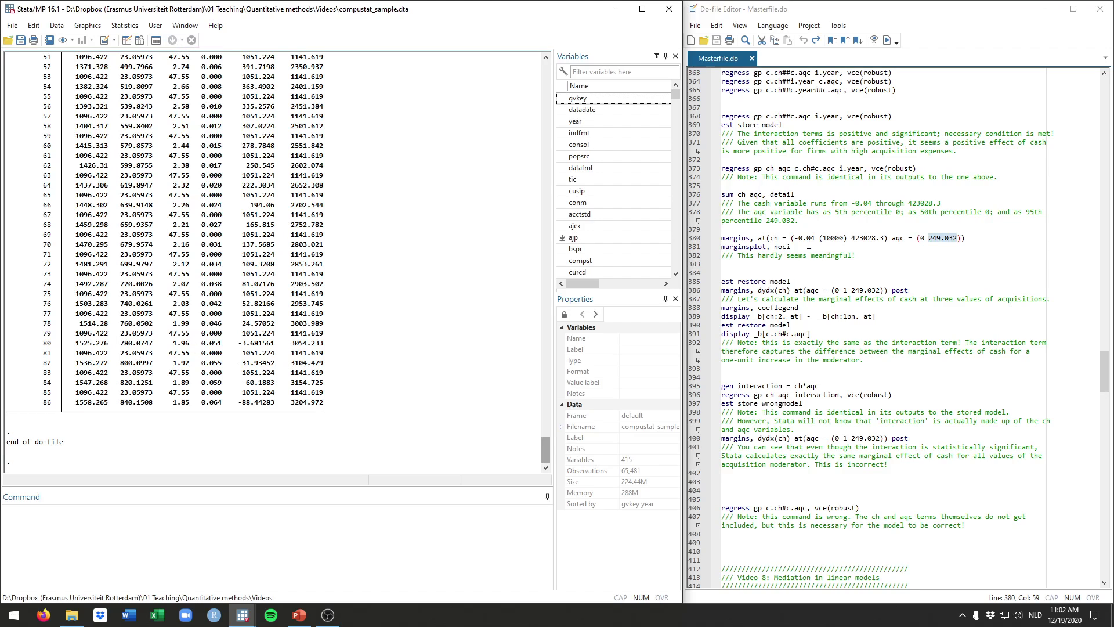
Plot the predictive margins with marginsplot, noci, inspect the graph and close it
{"action": "left_click_drag", "start_coordinate": [808, 244], "coordinate": [655, 243]}
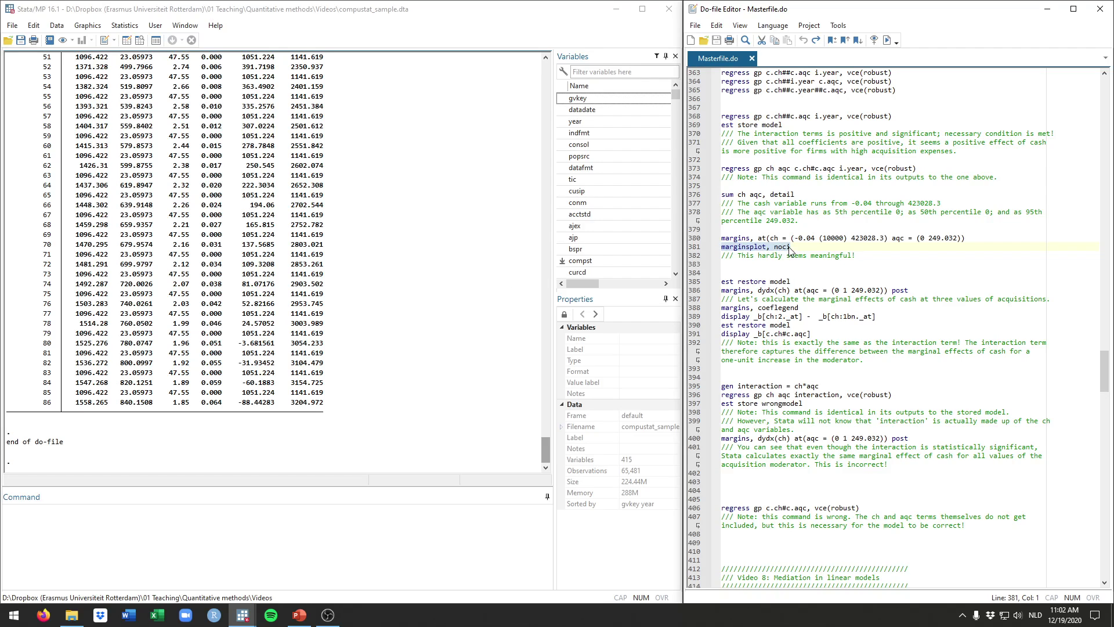
{"action": "key", "text": "ctrl+d"}
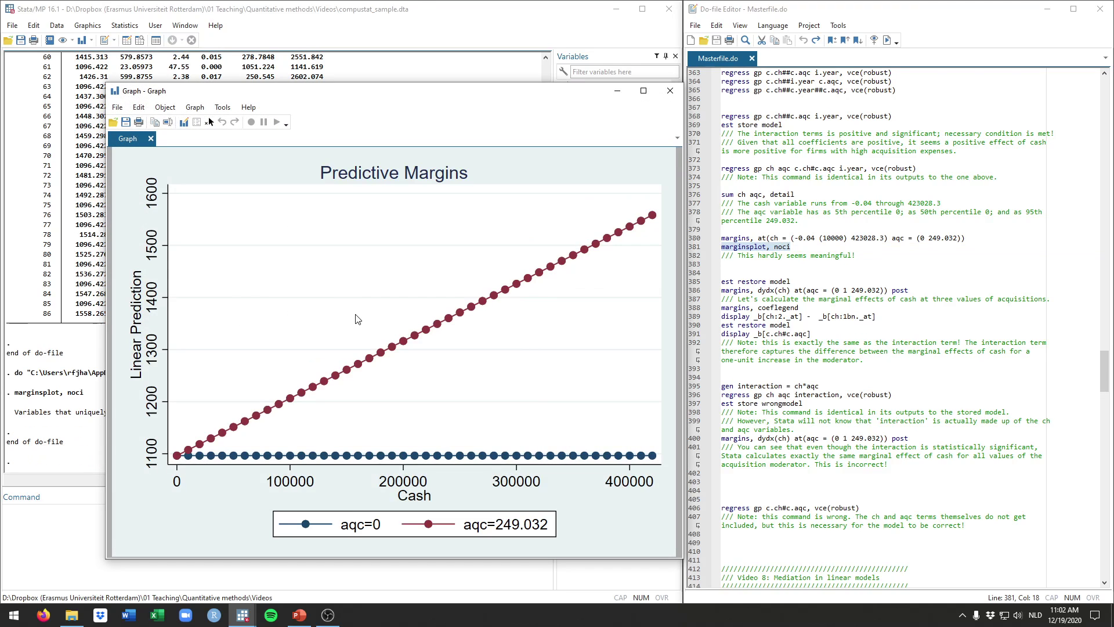
{"action": "left_click_drag", "start_coordinate": [441, 91], "coordinate": [361, 32]}
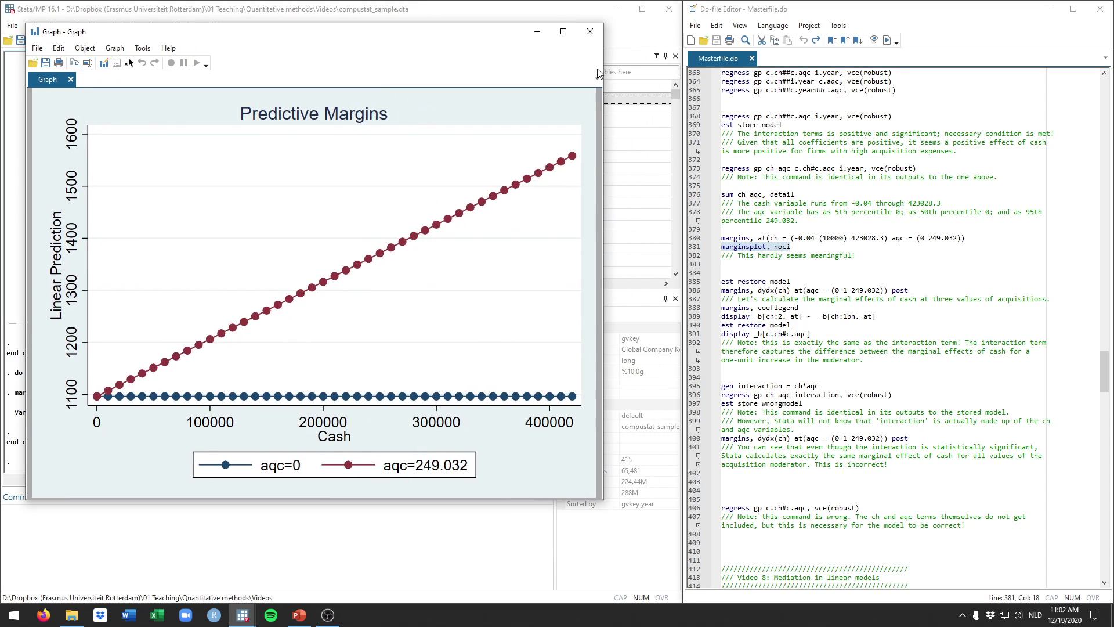
{"action": "left_click", "coordinate": [590, 32]}
{"action": "left_click", "coordinate": [807, 246]}
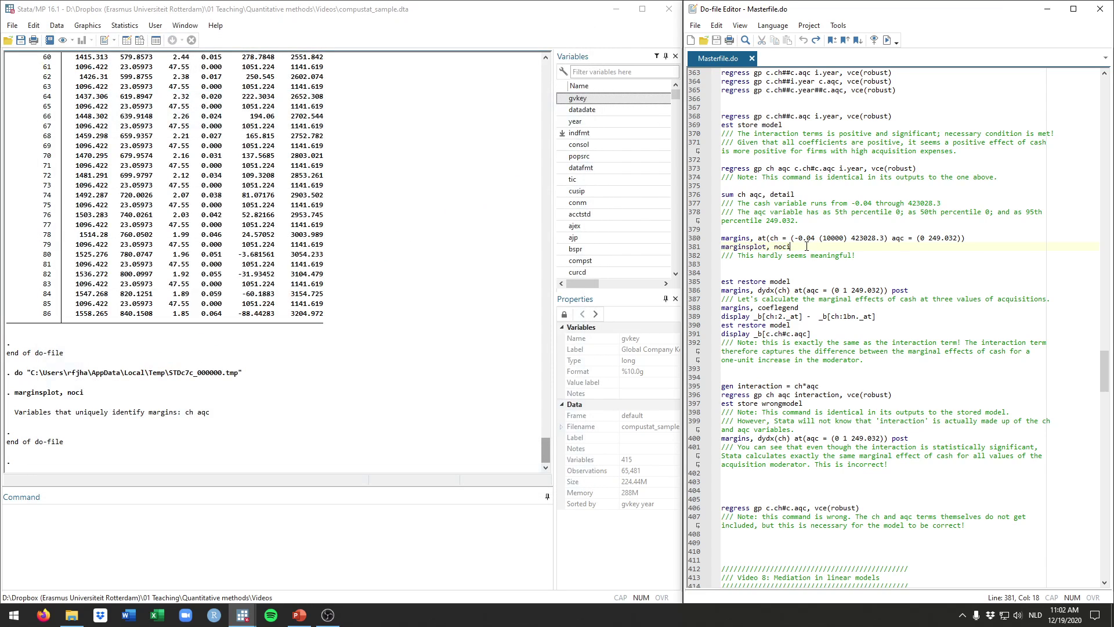
Copy est store model from line 369 to a new line above the margins command and change it to est restore model
{"action": "scroll", "coordinate": [808, 191], "scroll_direction": "up", "scroll_amount": 1}
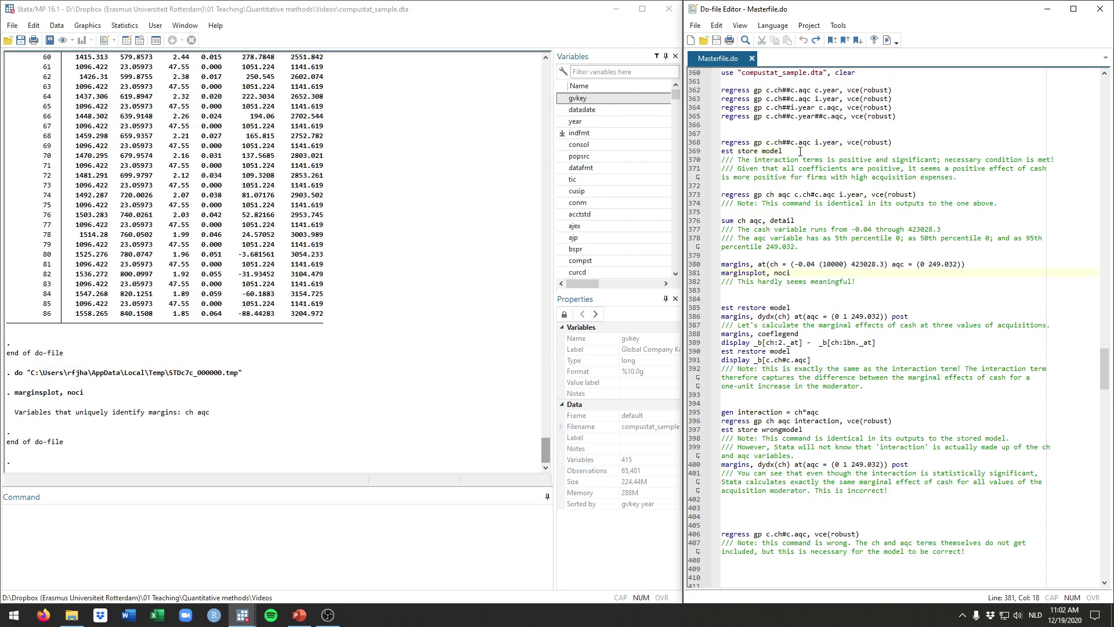
{"action": "key", "text": "ctrl+shift+Left"}
{"action": "key", "text": "ctrl+shift+Left"}
{"action": "key", "text": "ctrl+shift+Left"}
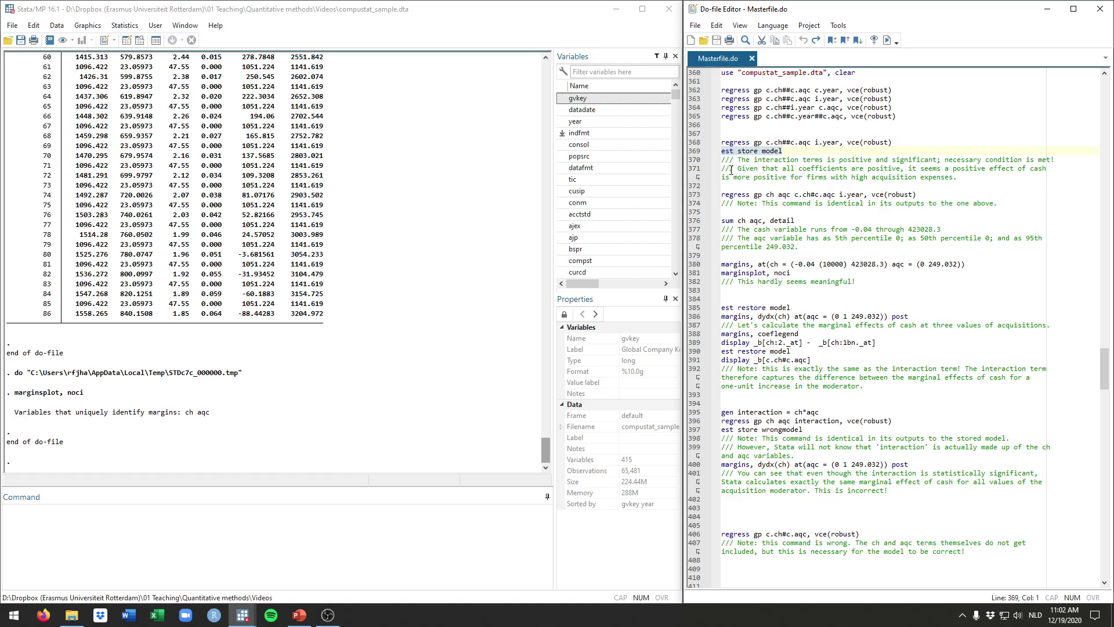
{"action": "key", "text": "ctrl+c"}
{"action": "left_click", "coordinate": [780, 259]}
{"action": "key", "text": "Return"}
{"action": "key", "text": "ctrl+v"}
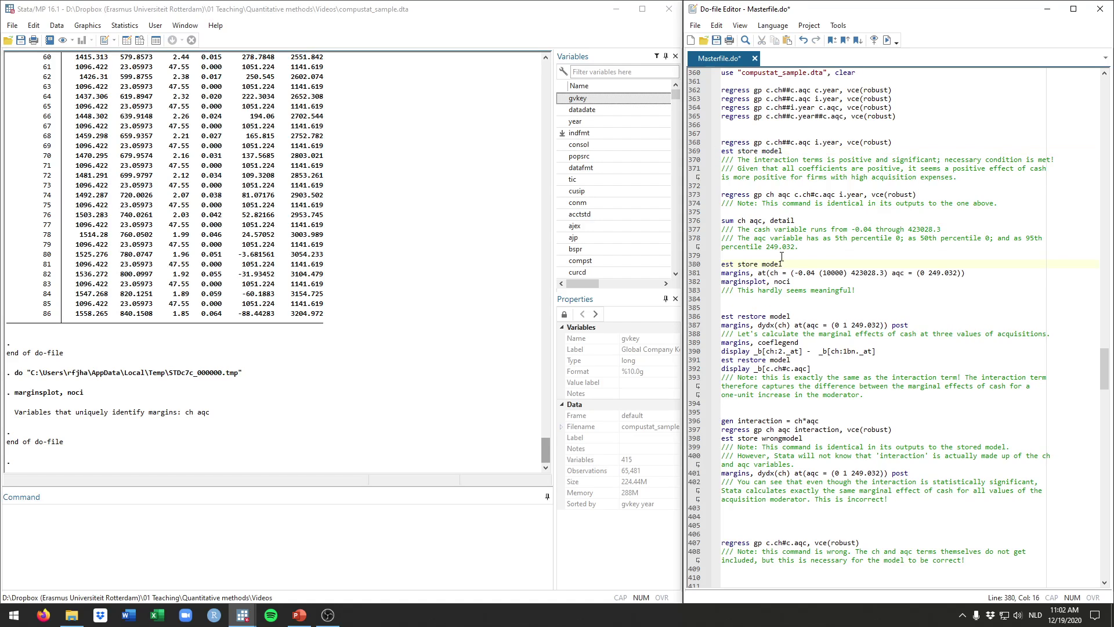
{"action": "left_click", "coordinate": [738, 263]}
{"action": "type", "text": "re"}
Rerun regress gp c.ch##c.aqc i.year, vce(robust) with est store model from lines 368–369, and execute est restore model from line 380
{"action": "left_click_drag", "start_coordinate": [795, 264], "coordinate": [713, 267]}
{"action": "key", "text": "ctrl+d"}
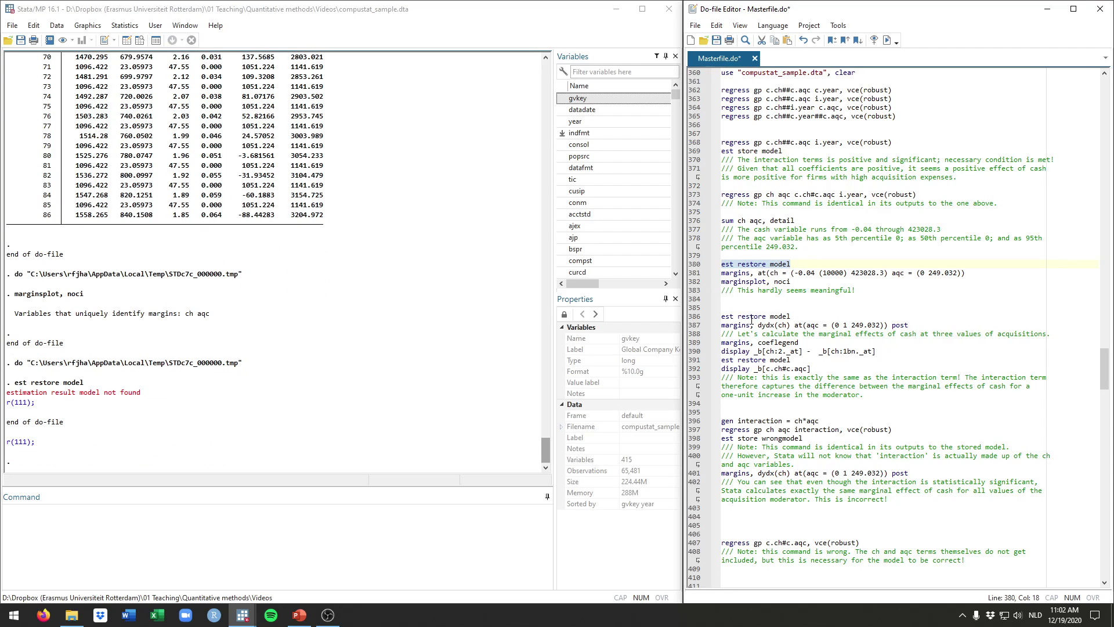
{"action": "left_click_drag", "start_coordinate": [721, 142], "coordinate": [783, 152]}
{"action": "key", "text": "ctrl+d"}
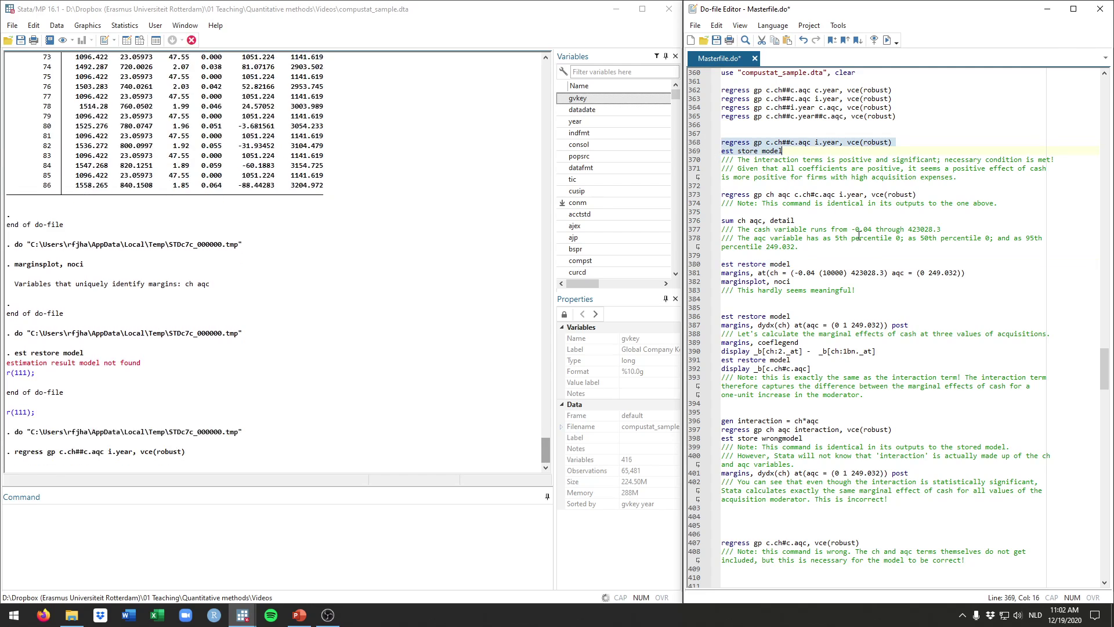
{"action": "mouse_move", "coordinate": [790, 264]}
{"action": "left_mouse_down"}
{"action": "mouse_move", "coordinate": [692, 268]}
{"action": "mouse_move", "coordinate": [790, 281]}
{"action": "left_mouse_up"}
{"action": "key", "text": "ctrl+d"}
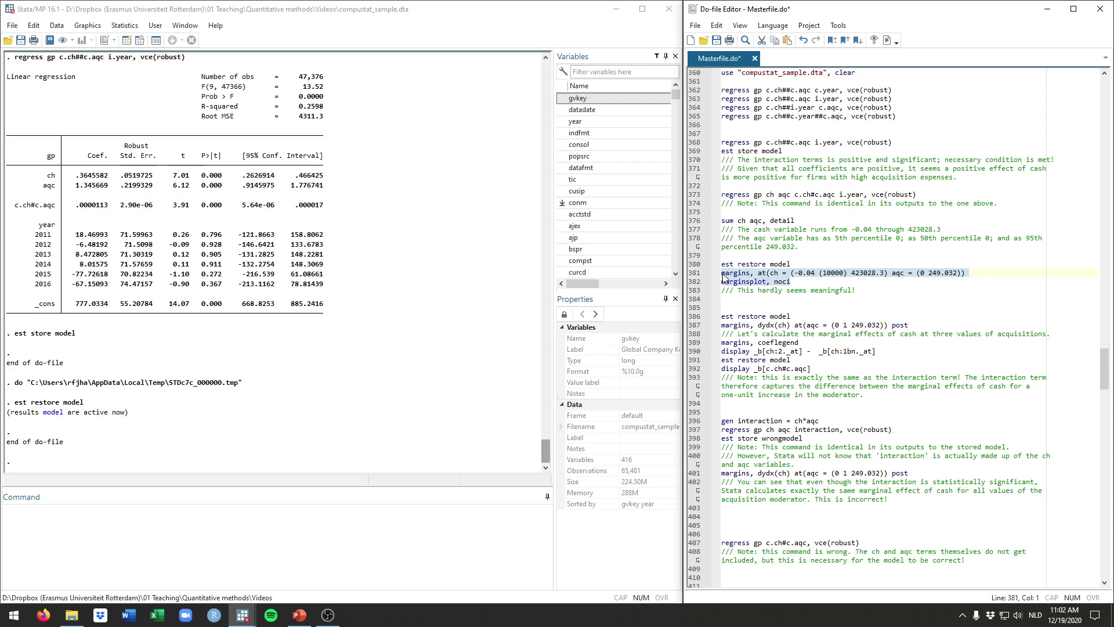
Rerun the margins and marginsplot, noci commands on lines 381–382, examine the Predictive Margins graph and close it
{"action": "key", "text": "ctrl+d"}
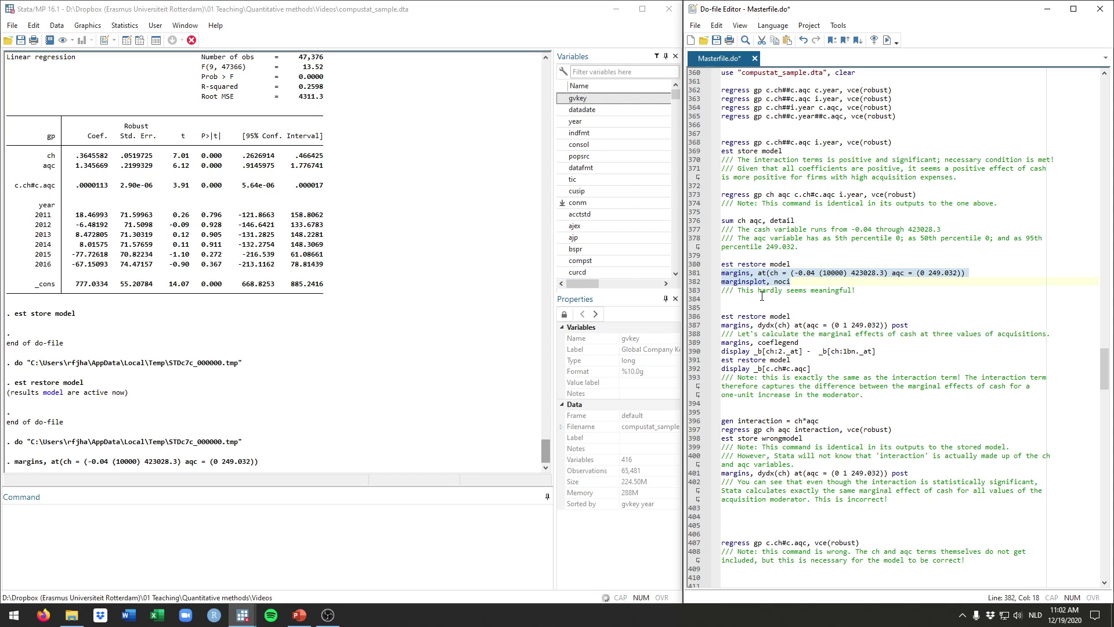
{"action": "left_click", "coordinate": [810, 259]}
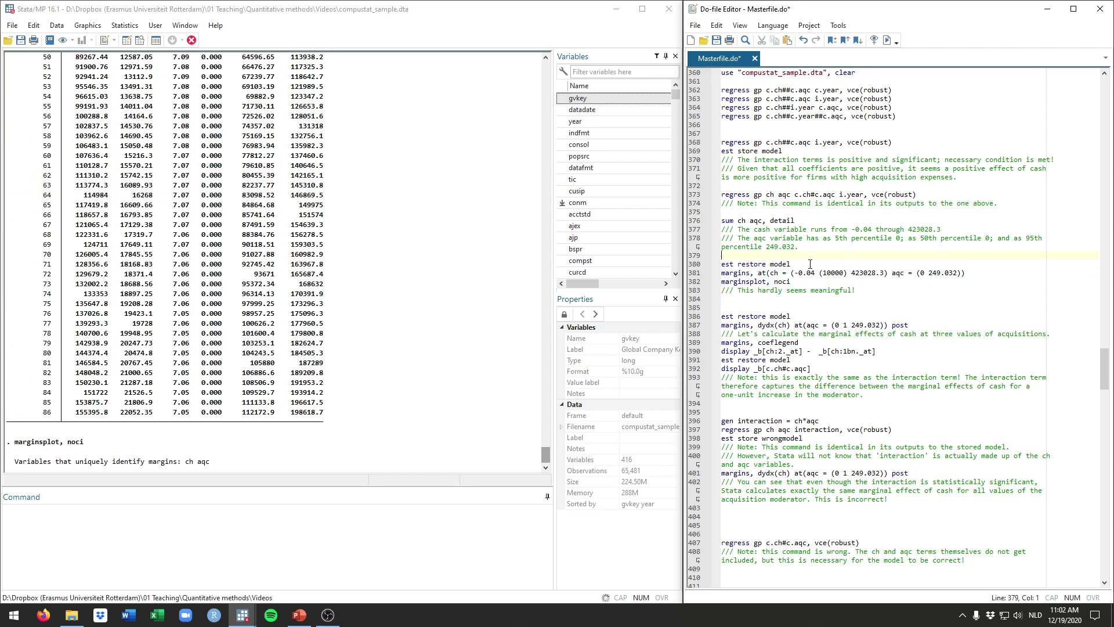
{"action": "left_click", "coordinate": [811, 264]}
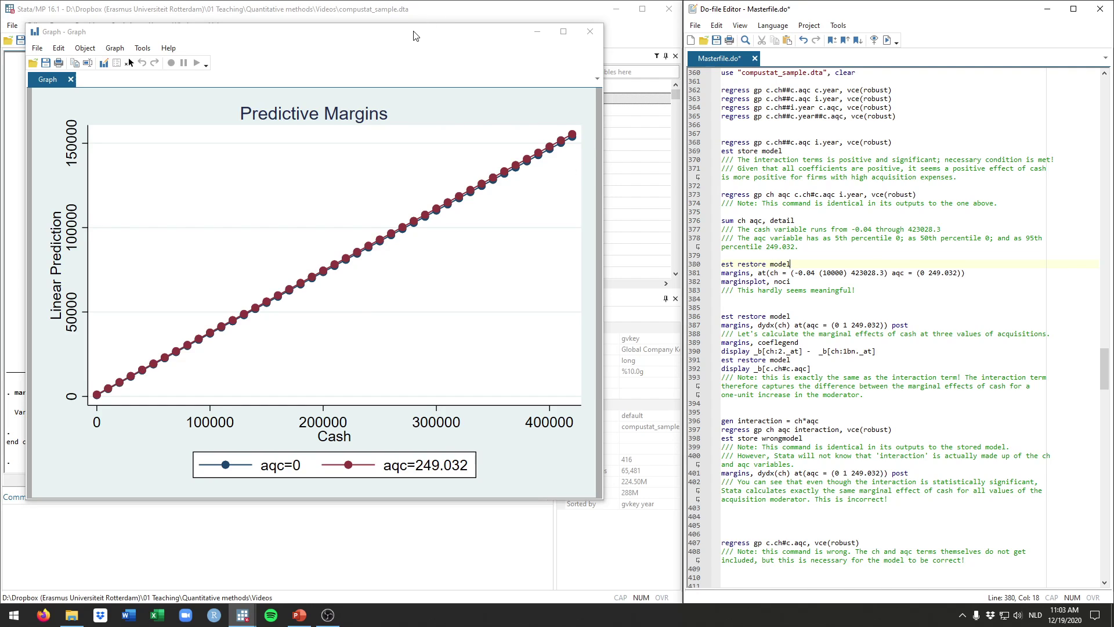
{"action": "left_click_drag", "start_coordinate": [414, 32], "coordinate": [506, 36]}
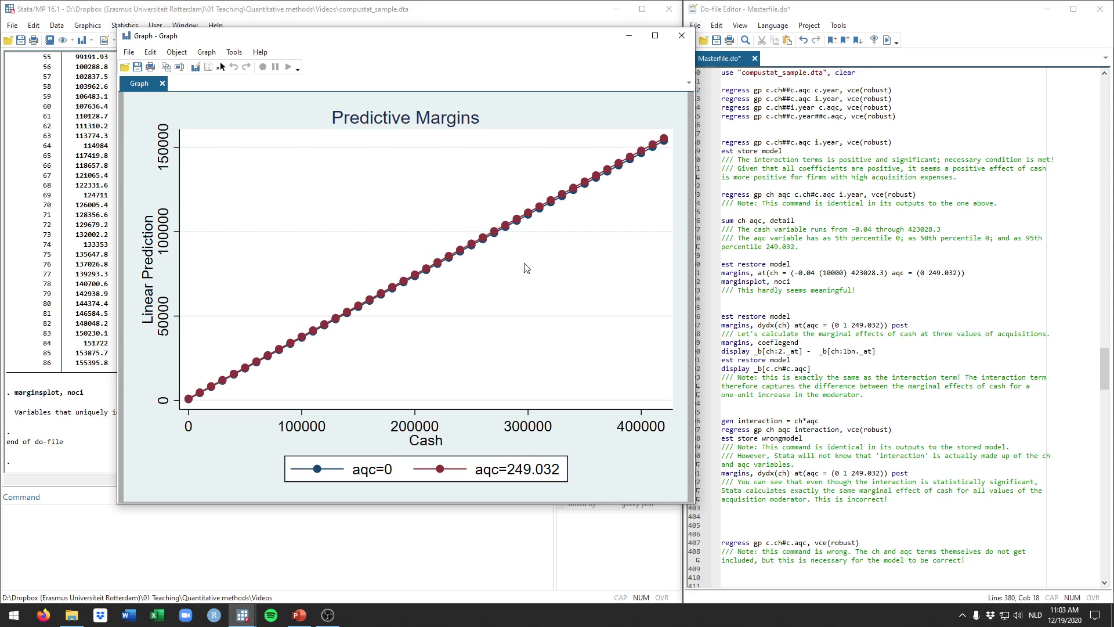
{"action": "left_click", "coordinate": [681, 35]}
Review the margins, dydx(ch) at(aqc = (0 1 249.032)) post command on line 387, including its dydx and at options
{"action": "left_click", "coordinate": [790, 304]}
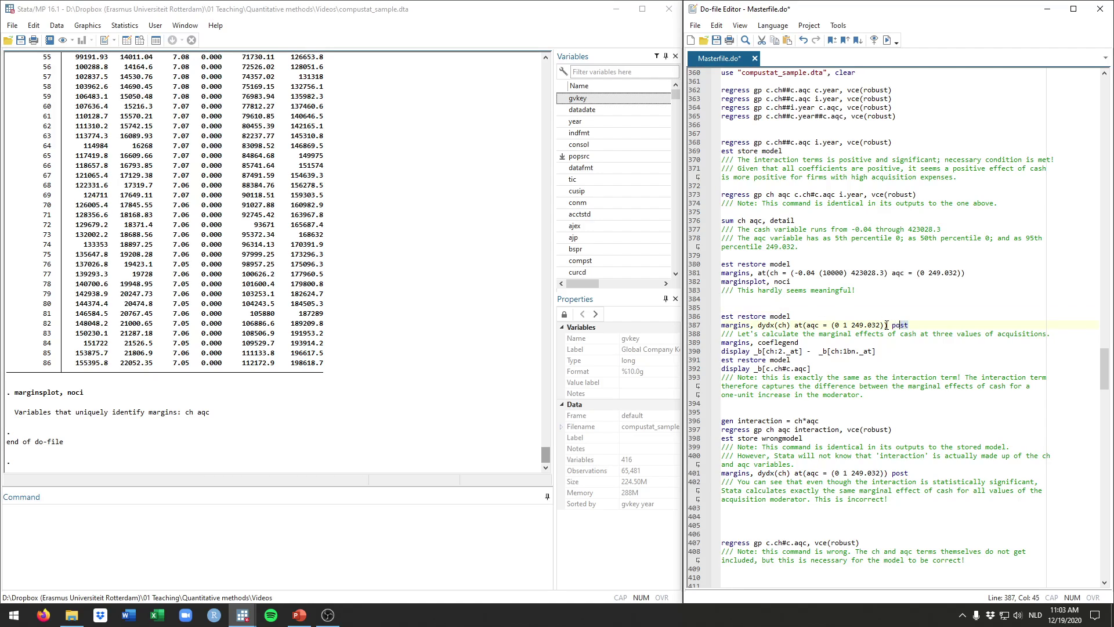
{"action": "left_click_drag", "start_coordinate": [909, 326], "coordinate": [684, 319]}
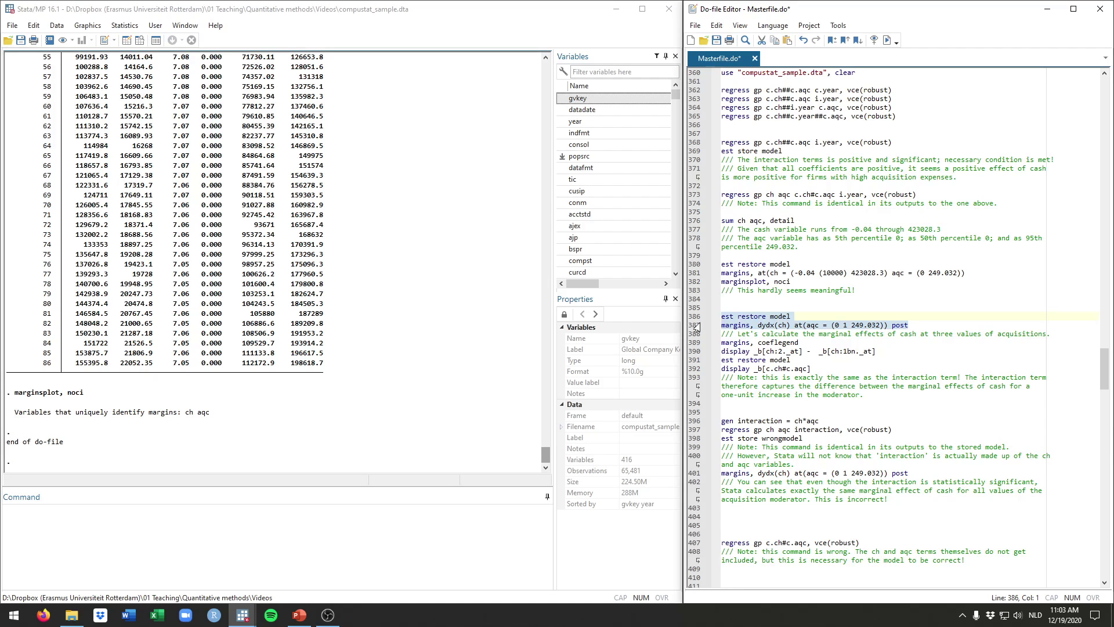
{"action": "double_click", "coordinate": [738, 328]}
{"action": "left_click_drag", "start_coordinate": [755, 327], "coordinate": [886, 327]}
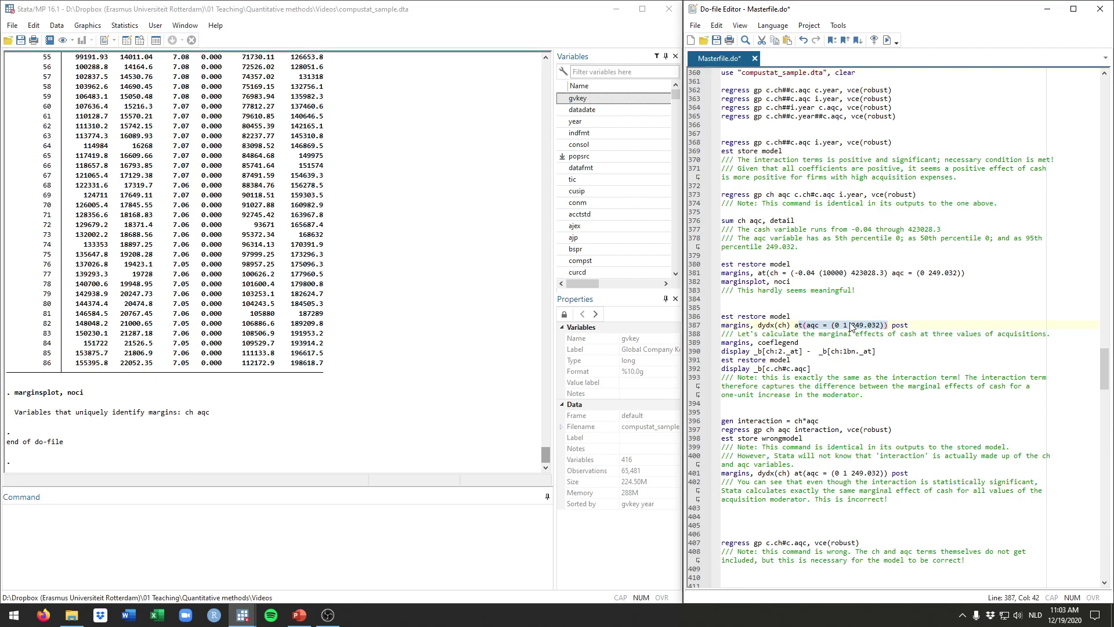
{"action": "left_click", "coordinate": [888, 327]}
{"action": "left_click_drag", "start_coordinate": [909, 326], "coordinate": [721, 324]}
{"action": "left_click", "coordinate": [839, 326]}
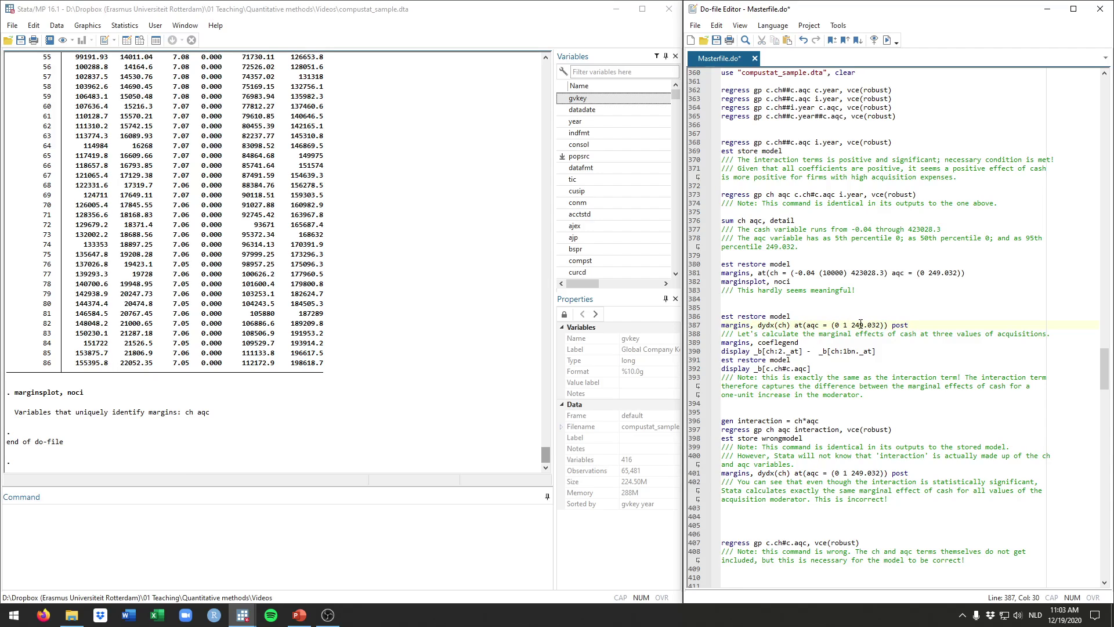
{"action": "double_click", "coordinate": [852, 324]}
Run est restore model and margins, dydx(ch) at(aqc = (0 1 249.032)) post from lines 386–387, and compare the marginal effects of cash
{"action": "left_click_drag", "start_coordinate": [908, 325], "coordinate": [717, 322]}
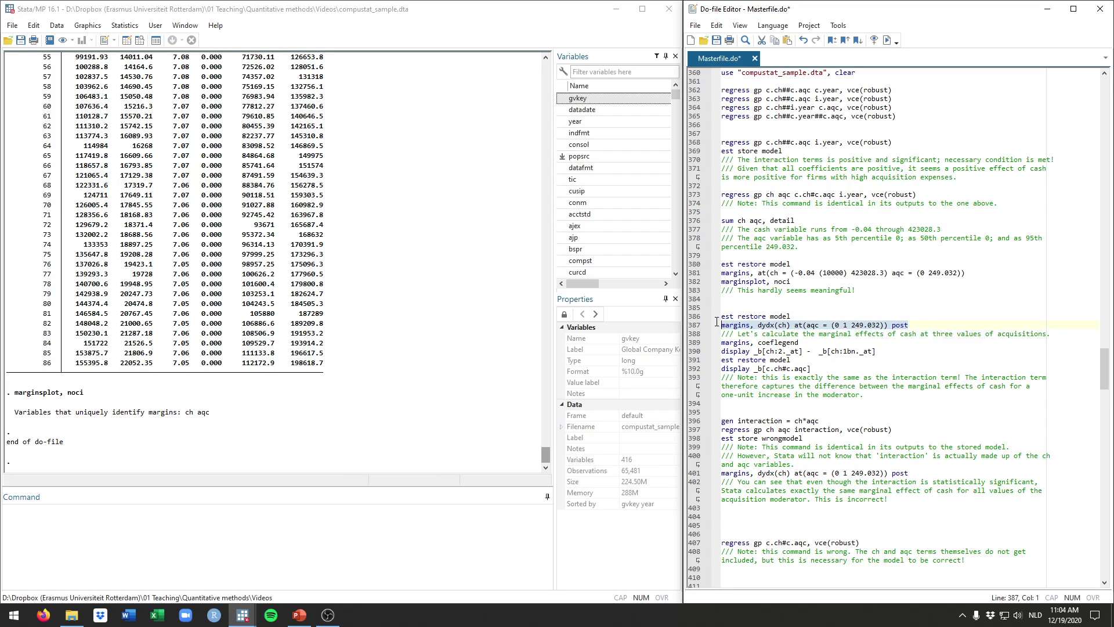
{"action": "key", "text": "Up"}
{"action": "key", "text": "shift+Down"}
{"action": "key", "text": "shift+End"}
{"action": "key", "text": "ctrl+d"}
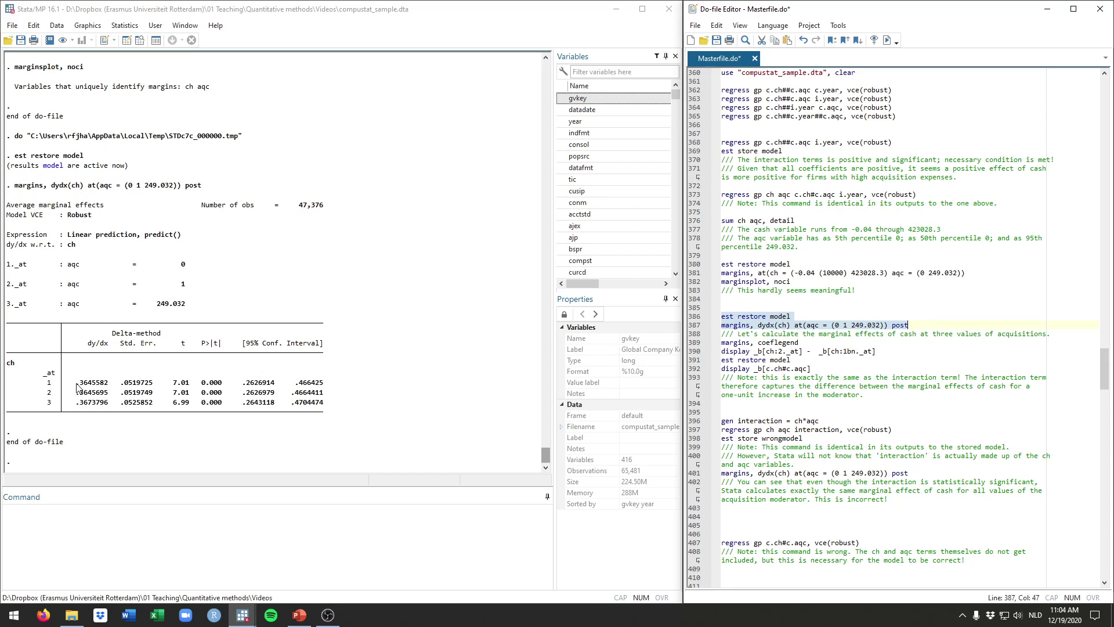
{"action": "left_click_drag", "start_coordinate": [77, 384], "coordinate": [106, 385]}
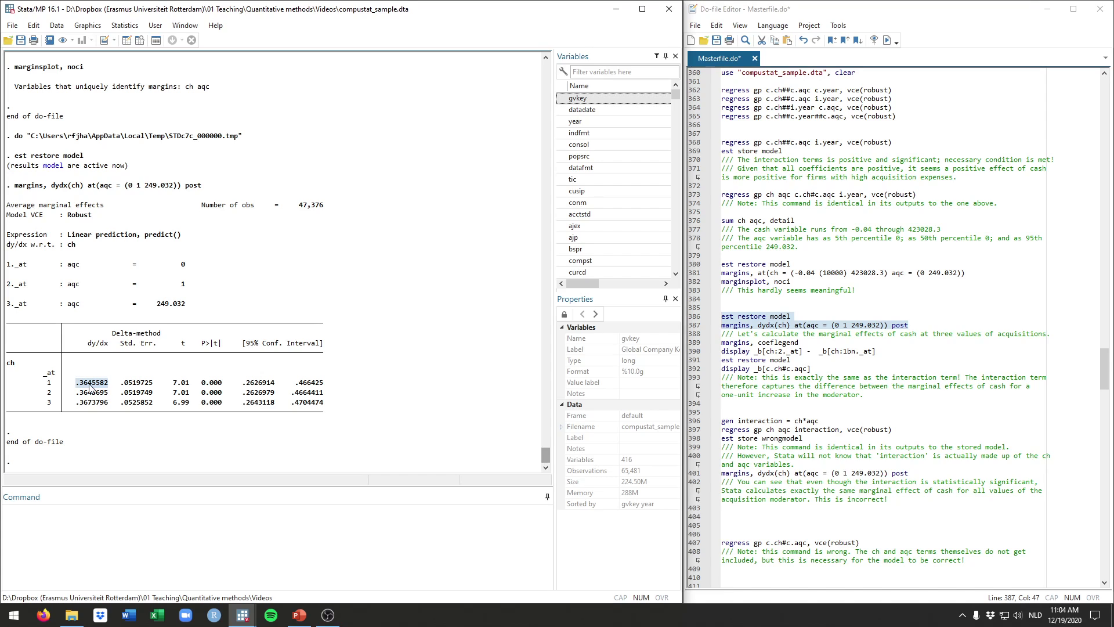
{"action": "left_click_drag", "start_coordinate": [186, 265], "coordinate": [178, 264]}
{"action": "left_click_drag", "start_coordinate": [158, 307], "coordinate": [185, 307]}
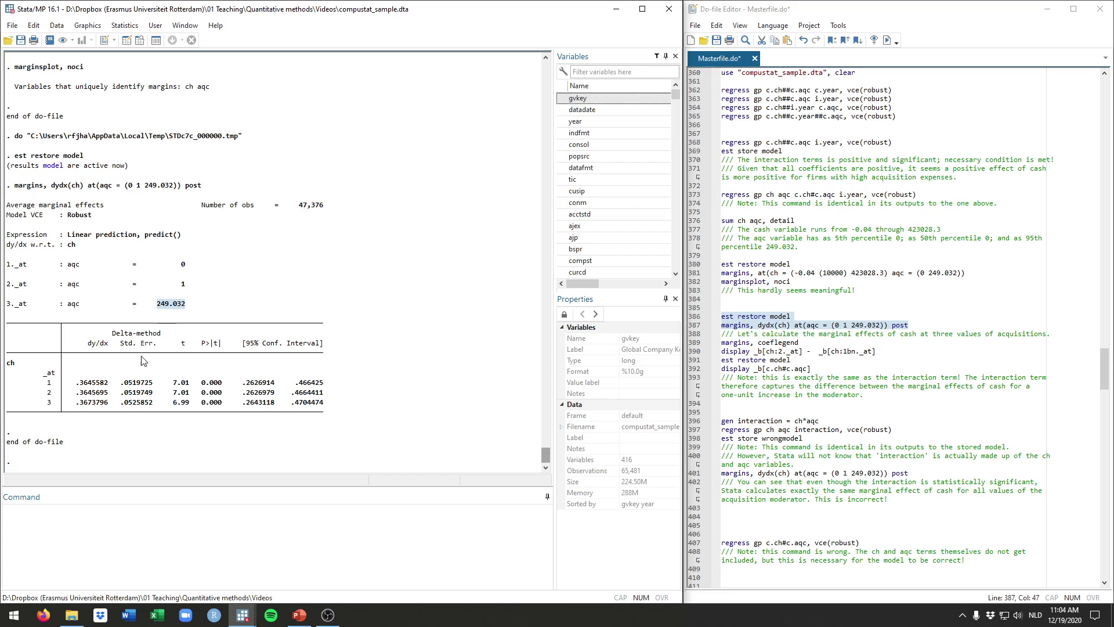
{"action": "left_click_drag", "start_coordinate": [77, 403], "coordinate": [109, 406]}
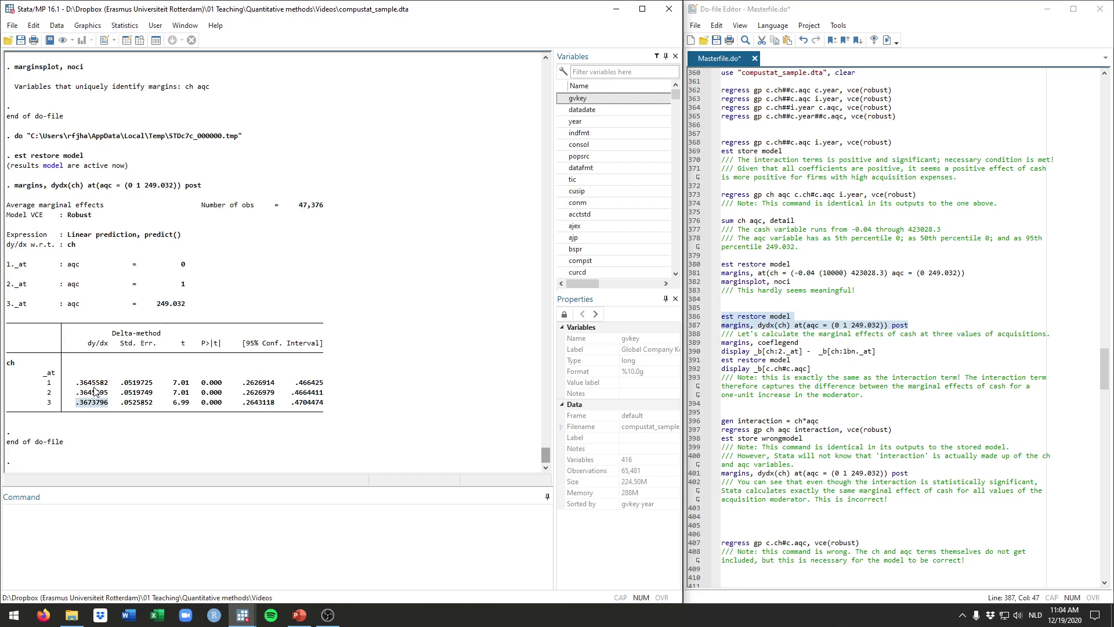
{"action": "left_click_drag", "start_coordinate": [76, 383], "coordinate": [105, 406]}
Run margins, coeflegend and display _b[ch:2._at] - _b[ch:1bn._at] from lines 389–390, and examine the difference between the marginal effects
{"action": "left_click", "coordinate": [772, 307]}
{"action": "scroll", "coordinate": [772, 308], "scroll_direction": "down", "scroll_amount": 1}
{"action": "left_click", "coordinate": [804, 318]}
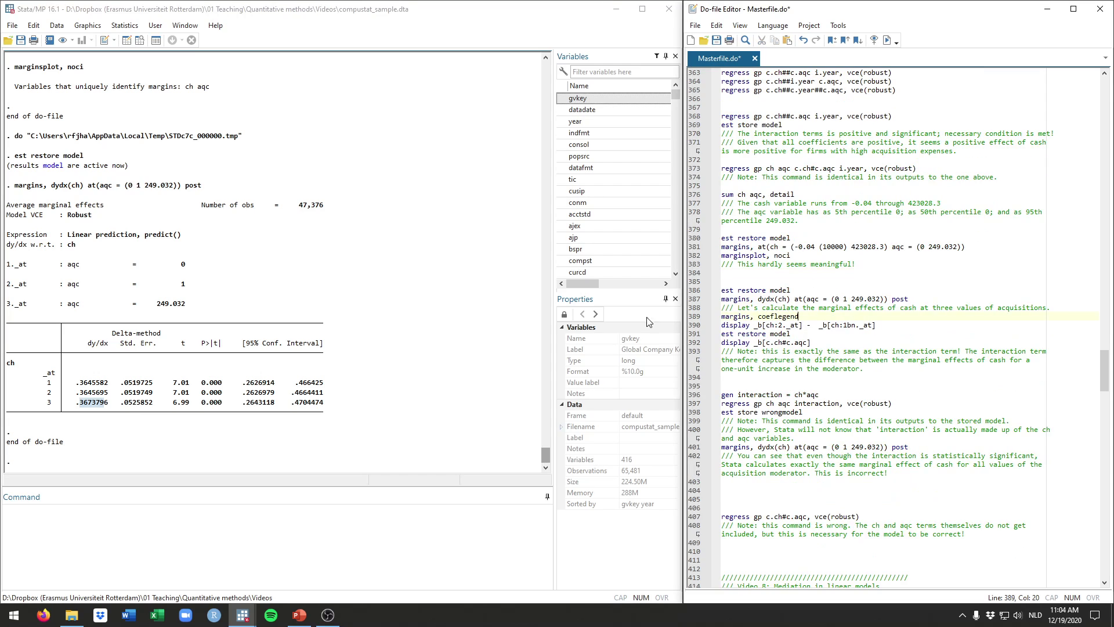
{"action": "double_click", "coordinate": [182, 284]}
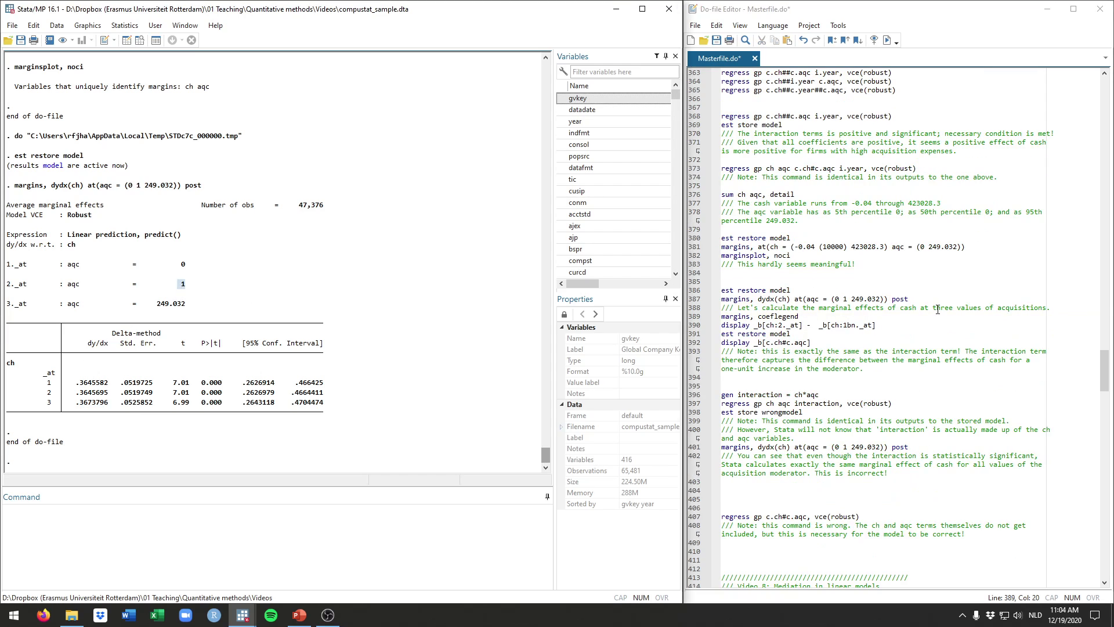
{"action": "left_click_drag", "start_coordinate": [889, 323], "coordinate": [708, 319]}
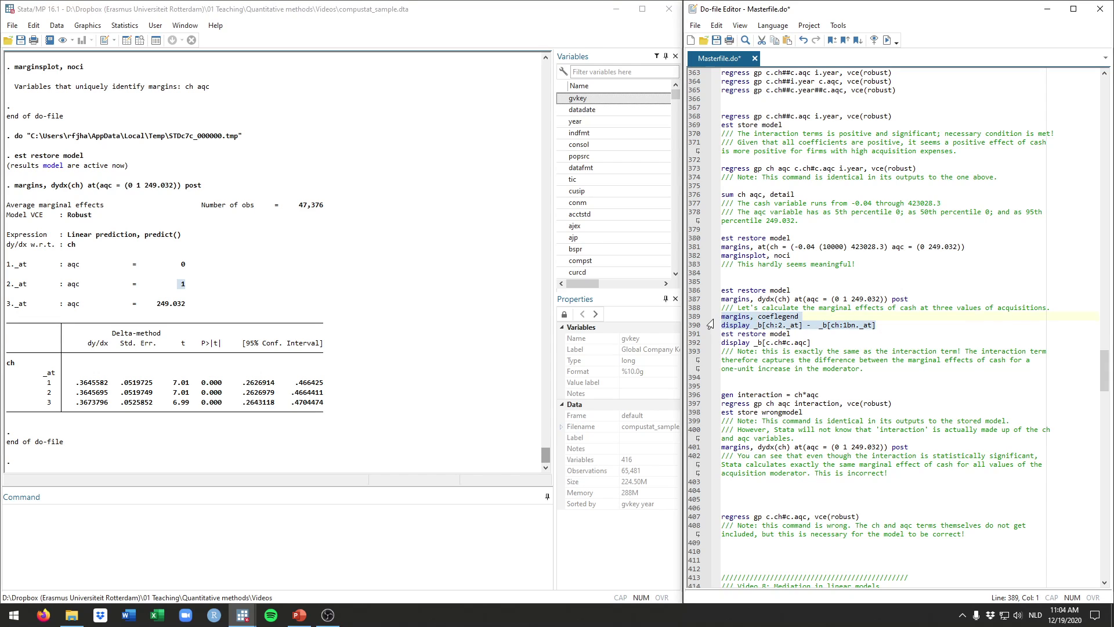
{"action": "key", "text": "ctrl+d"}
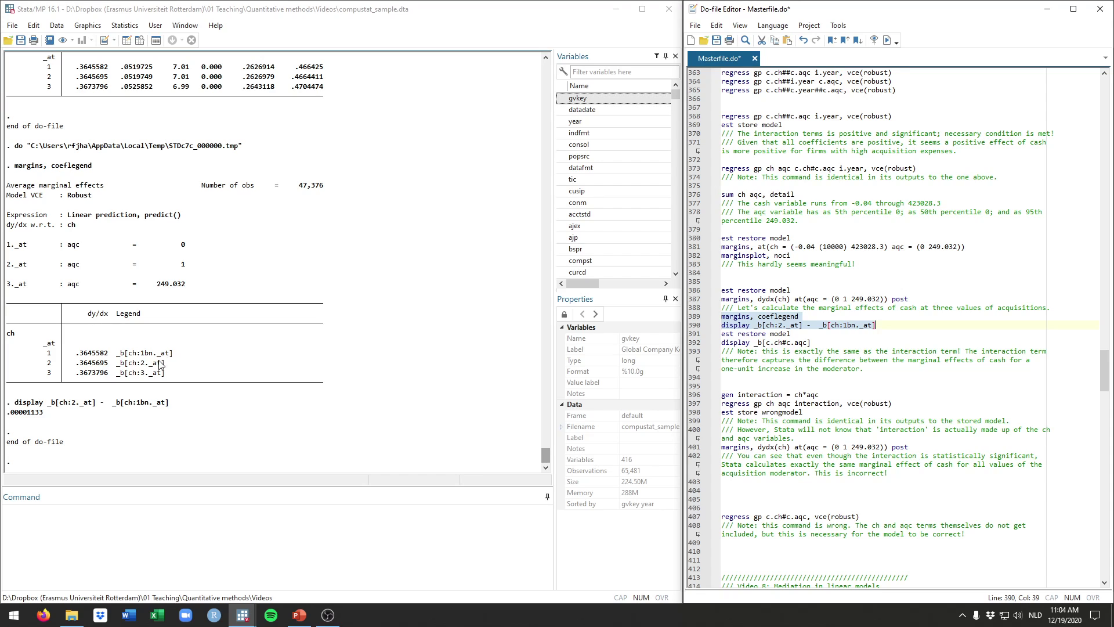
{"action": "left_click_drag", "start_coordinate": [78, 364], "coordinate": [108, 360]}
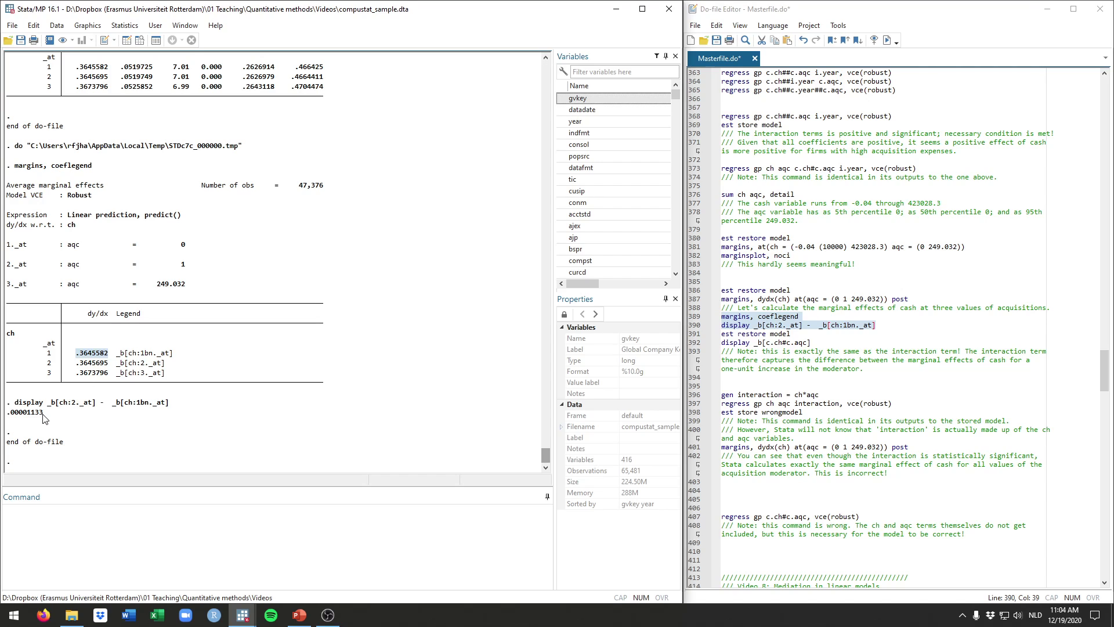
{"action": "left_click_drag", "start_coordinate": [44, 413], "coordinate": [8, 416]}
Rerun regress gp c.ch##c.aqc i.year, vce(robust) with est store model from lines 368–369, and examine the c.ch#c.aqc coefficient
{"action": "left_click_drag", "start_coordinate": [722, 116], "coordinate": [789, 125]}
{"action": "key", "text": "ctrl+d"}
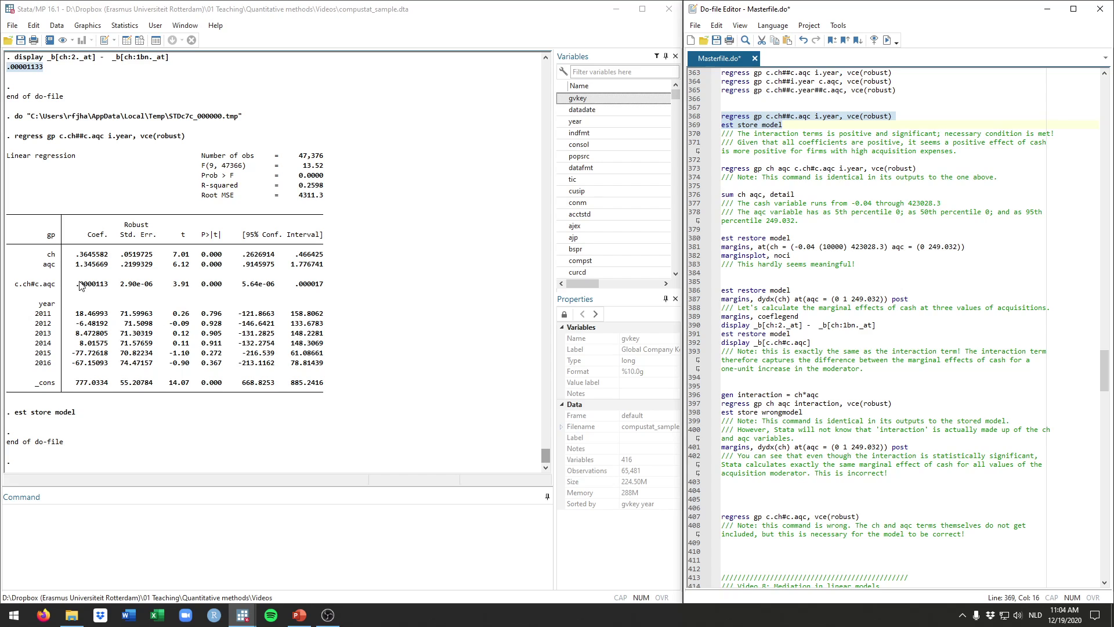
{"action": "left_click_drag", "start_coordinate": [15, 284], "coordinate": [108, 290]}
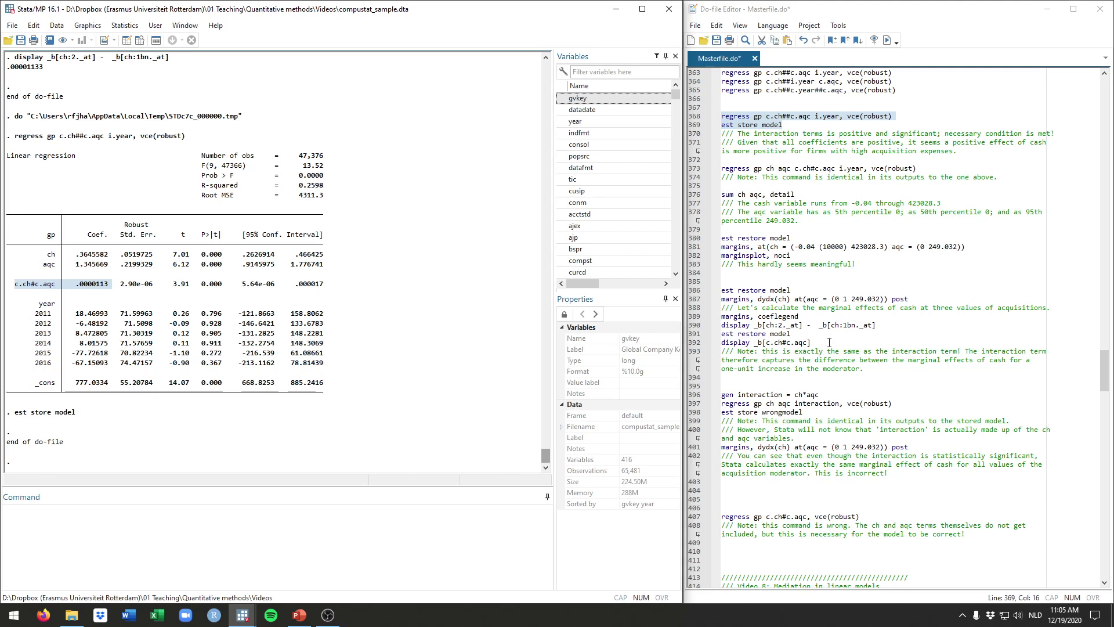
Run display _b[c.ch#c.aqc] from line 392 and examine the interaction coefficient in the output
{"action": "left_click_drag", "start_coordinate": [829, 342], "coordinate": [721, 343]}
{"action": "key", "text": "ctrl+d"}
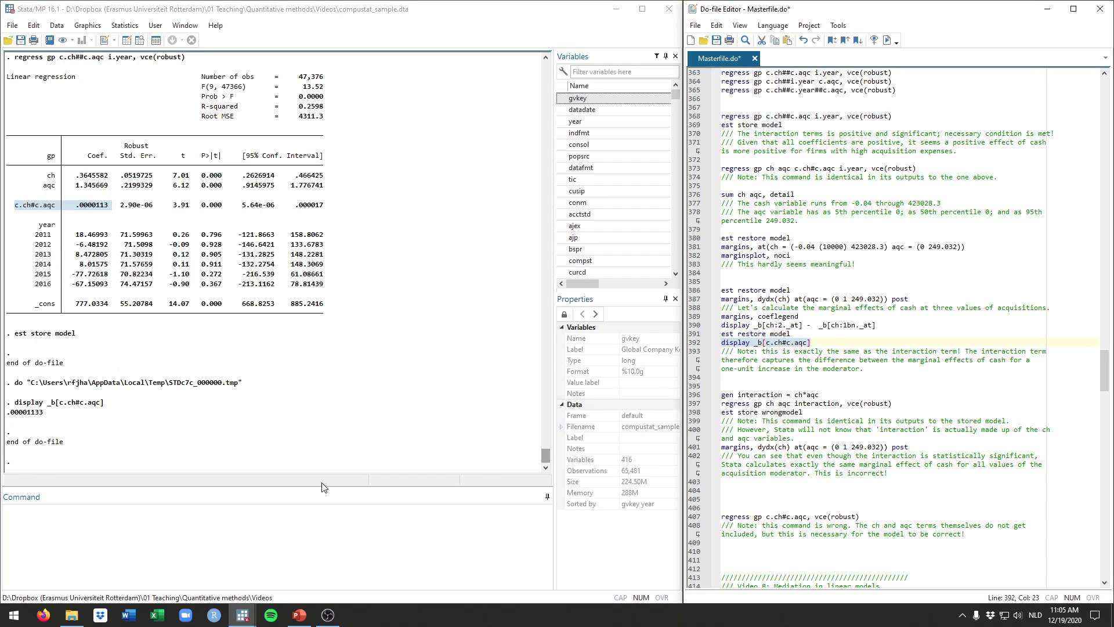
{"action": "left_click_drag", "start_coordinate": [47, 413], "coordinate": [6, 415]}
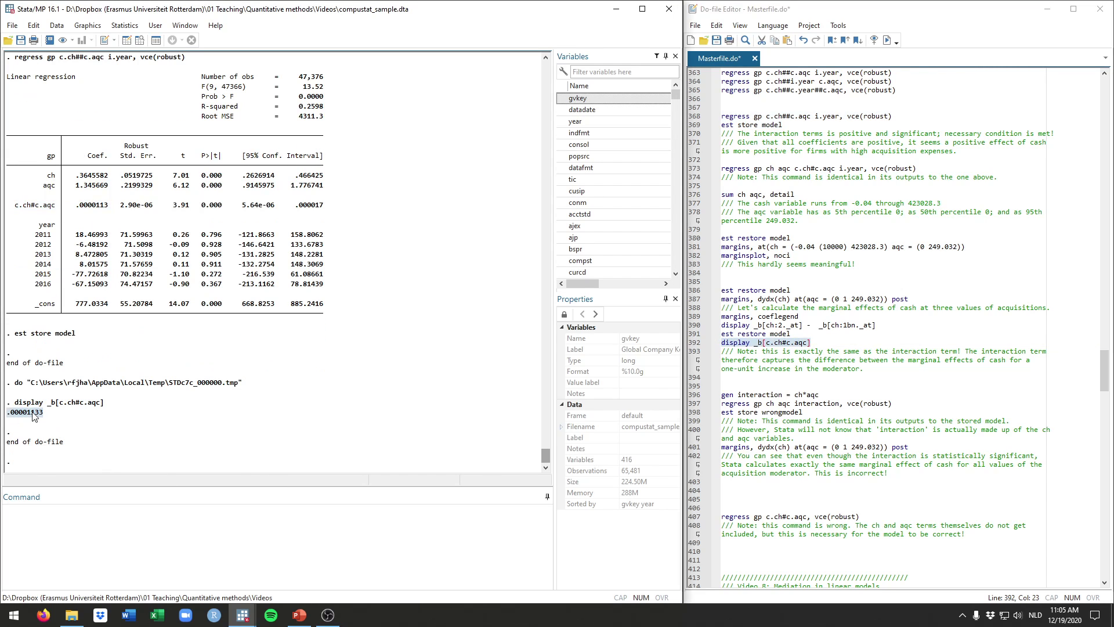
Create the interaction variable by running gen interaction = ch*aqc from line 396, and check for it in the variable list
{"action": "left_click", "coordinate": [802, 381]}
{"action": "scroll", "coordinate": [802, 383], "scroll_direction": "down", "scroll_amount": 1}
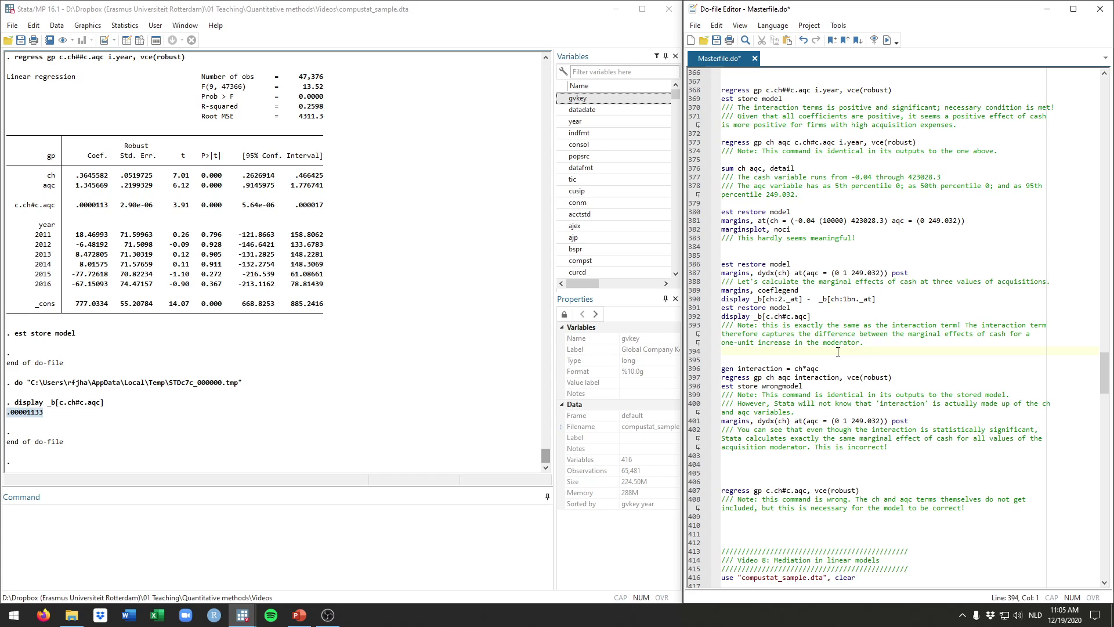
{"action": "scroll", "coordinate": [838, 351], "scroll_direction": "down", "scroll_amount": 3}
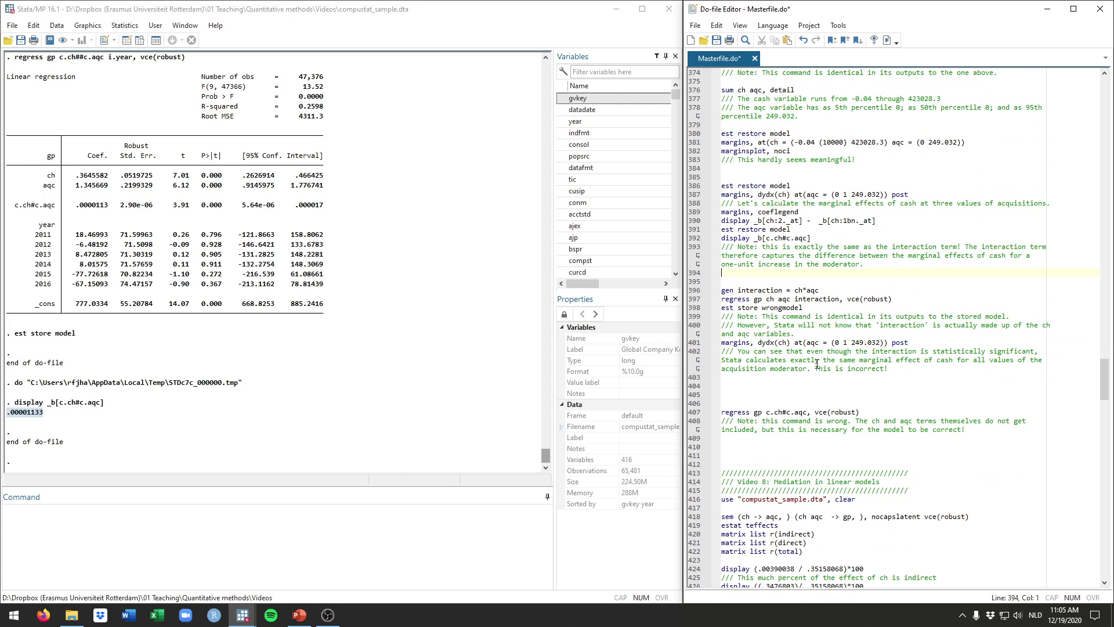
{"action": "left_click", "coordinate": [833, 307]}
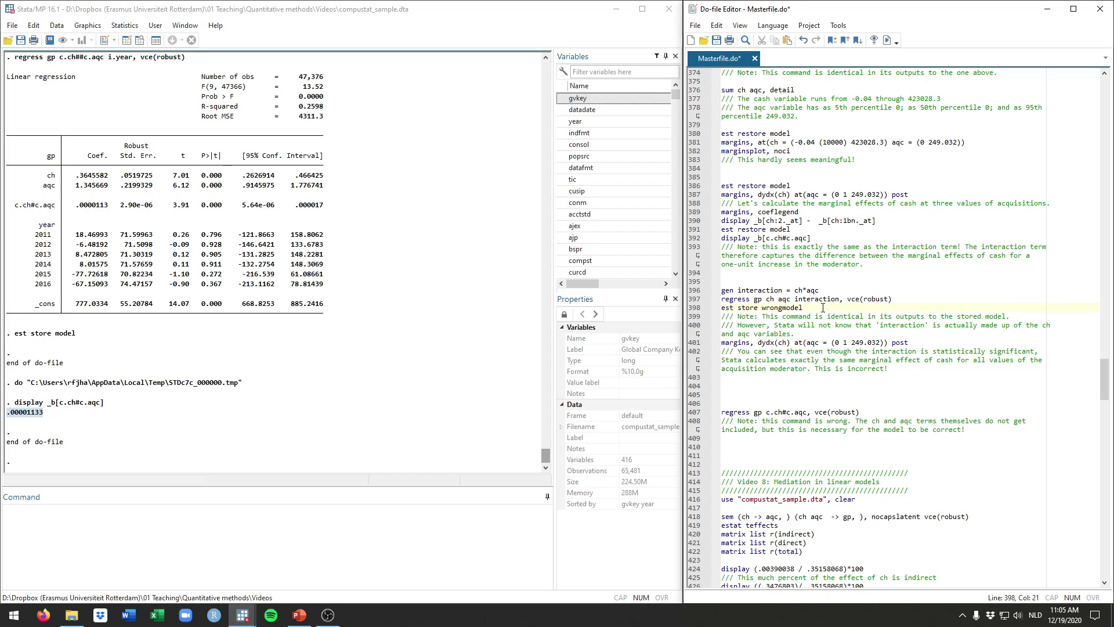
{"action": "left_click", "coordinate": [873, 278]}
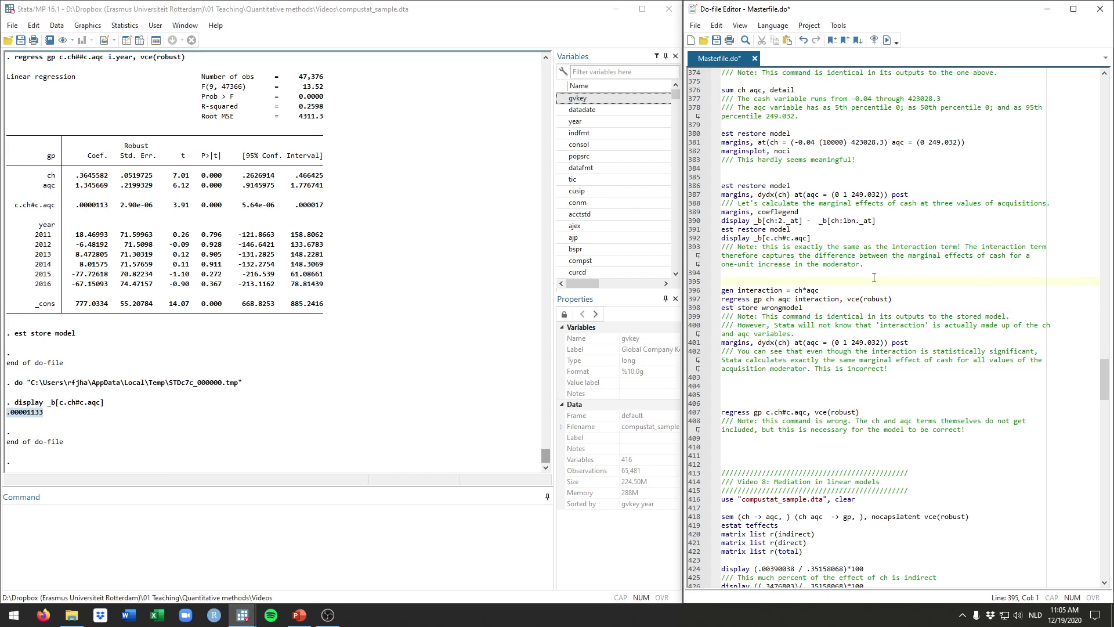
{"action": "left_click", "coordinate": [821, 290]}
{"action": "key", "text": "shift+Home"}
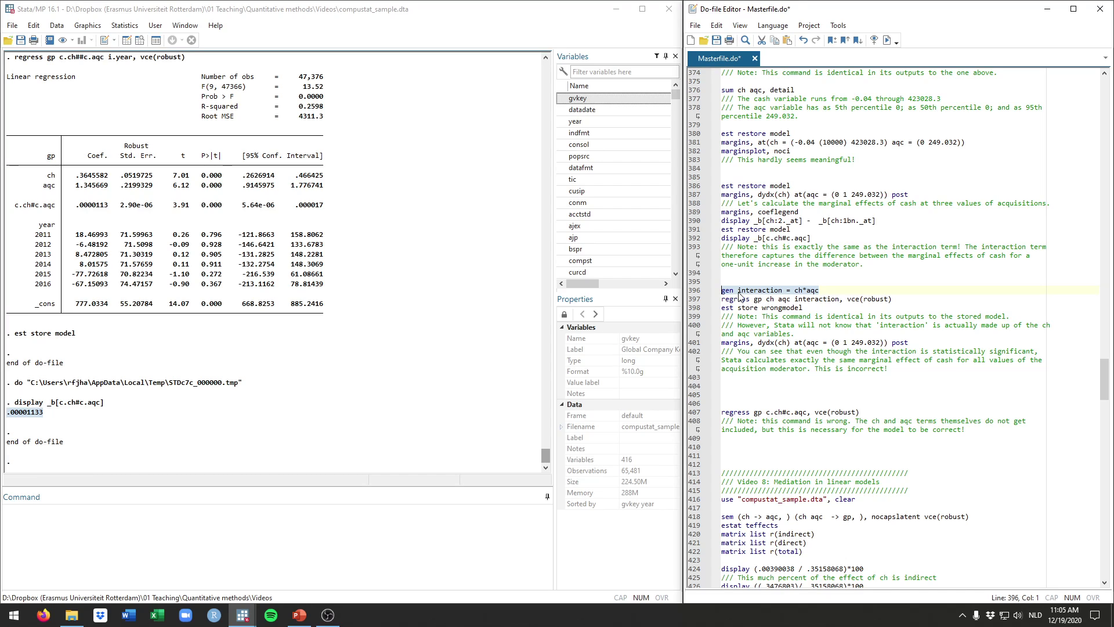
{"action": "double_click", "coordinate": [761, 291]}
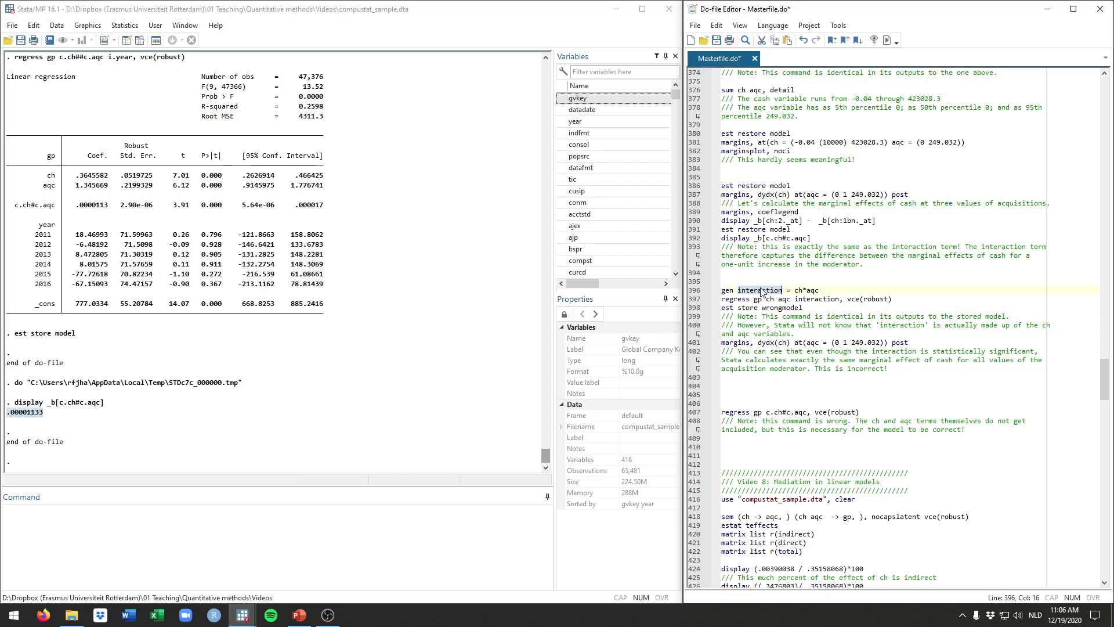
{"action": "left_click", "coordinate": [802, 290]}
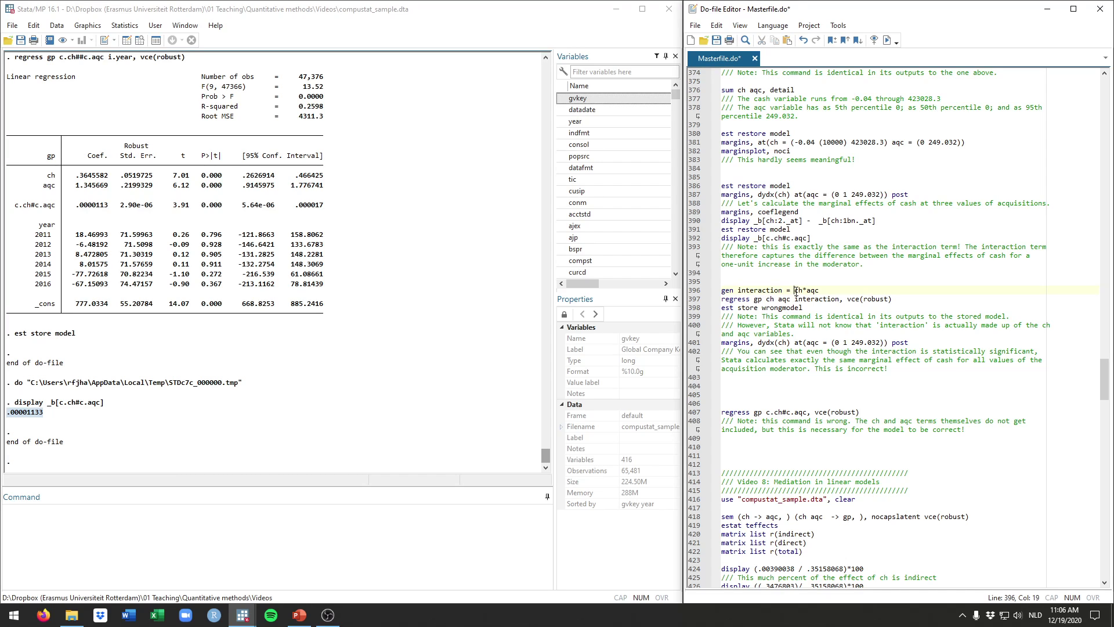
{"action": "left_click_drag", "start_coordinate": [822, 292], "coordinate": [709, 292]}
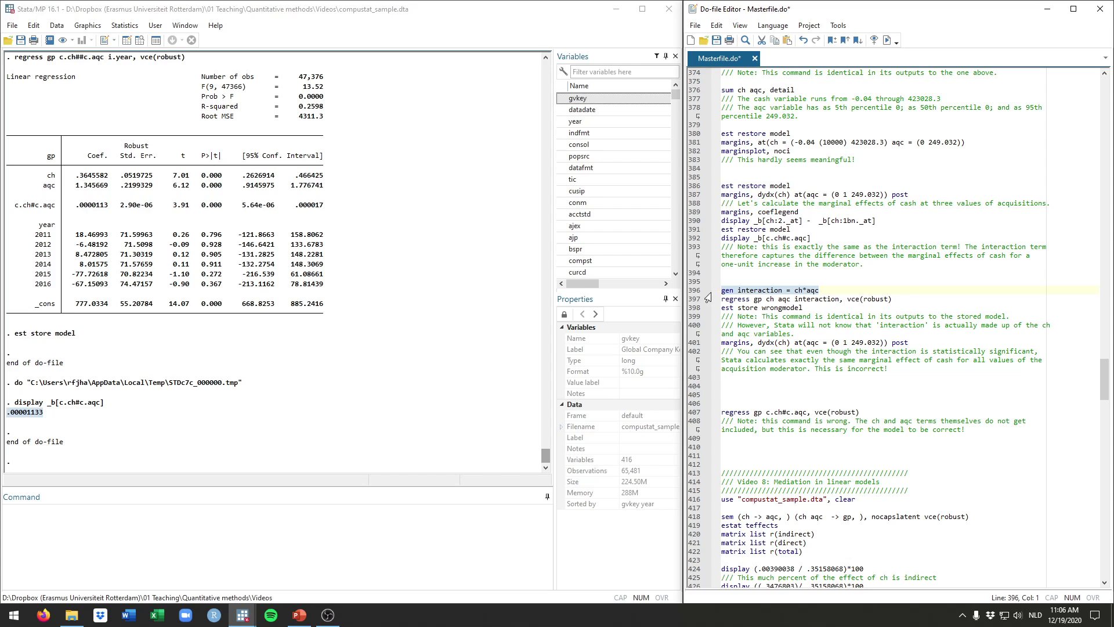
{"action": "key", "text": "ctrl+d"}
{"action": "left_click_drag", "start_coordinate": [675, 98], "coordinate": [674, 263]}
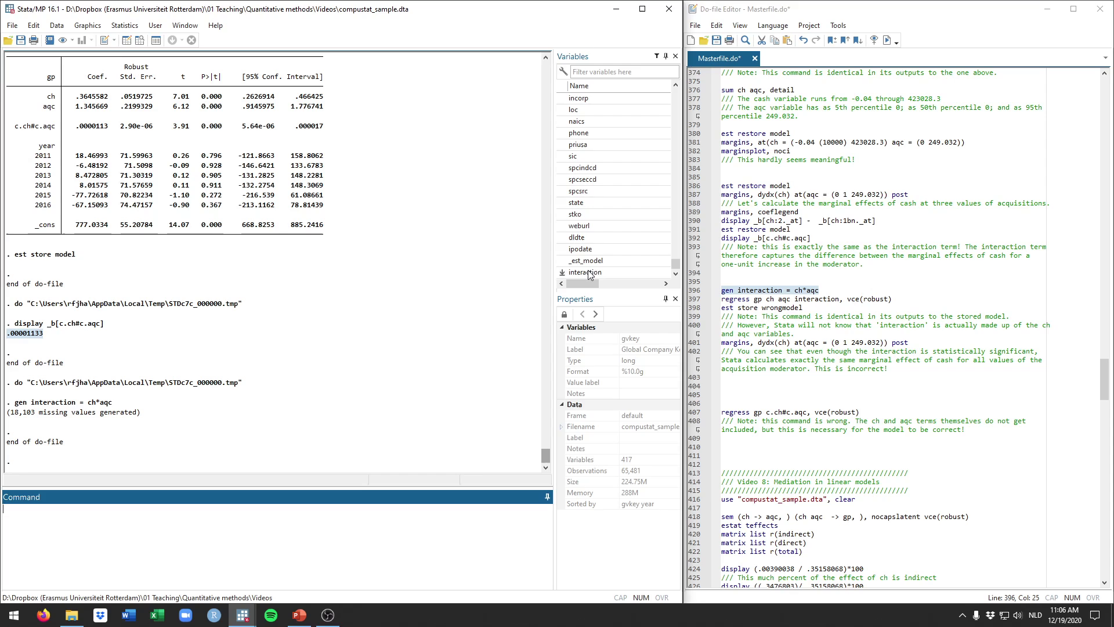
Run regress gp ch aqc interaction, vce(robust) from line 397, then add i.year before the comma and rerun it to examine the interaction coefficient
{"action": "left_click_drag", "start_coordinate": [902, 298], "coordinate": [699, 302]}
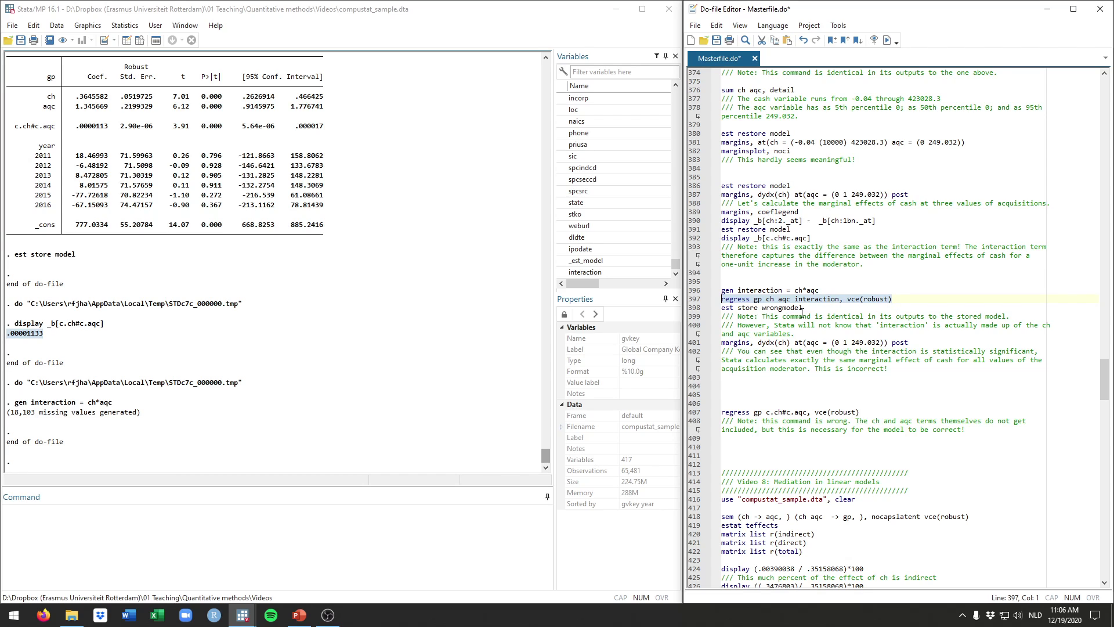
{"action": "key", "text": "ctrl+d"}
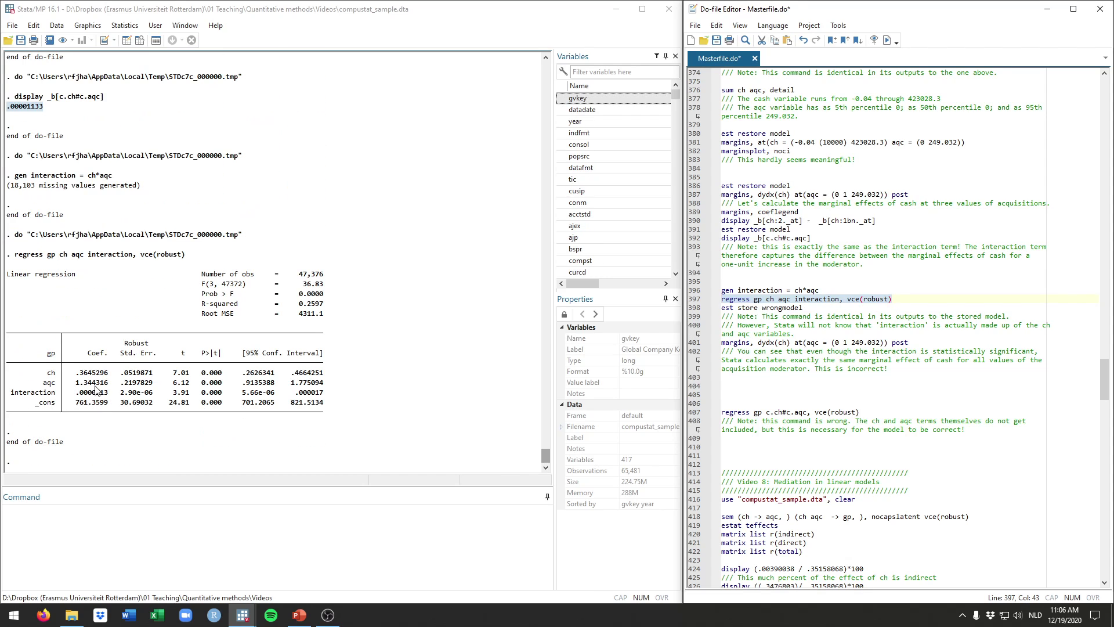
{"action": "left_click", "coordinate": [840, 300]}
{"action": "key", "text": "Left"}
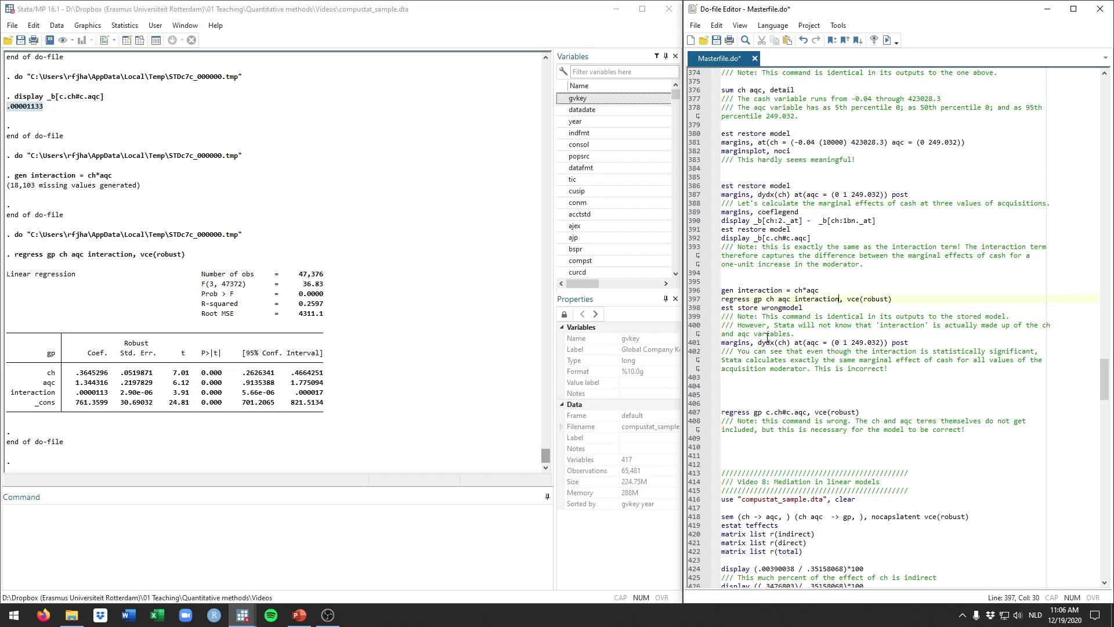
{"action": "type", "text": "i.year"}
{"action": "key", "text": "Home"}
{"action": "key", "text": "shift+End"}
{"action": "key", "text": "ctrl+d"}
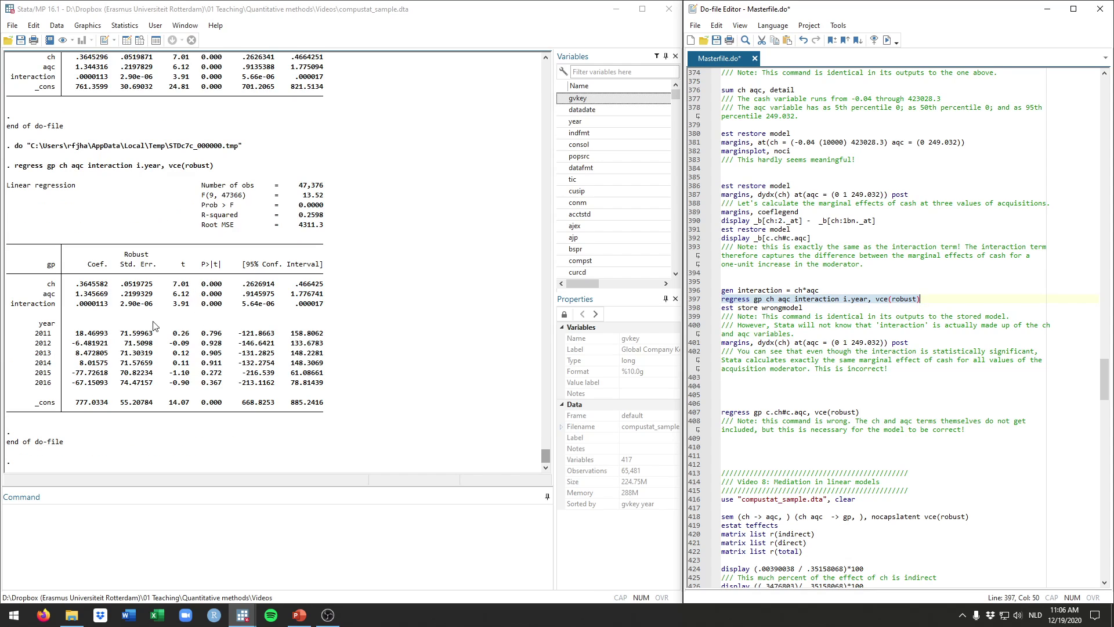
{"action": "left_click_drag", "start_coordinate": [77, 304], "coordinate": [107, 307]}
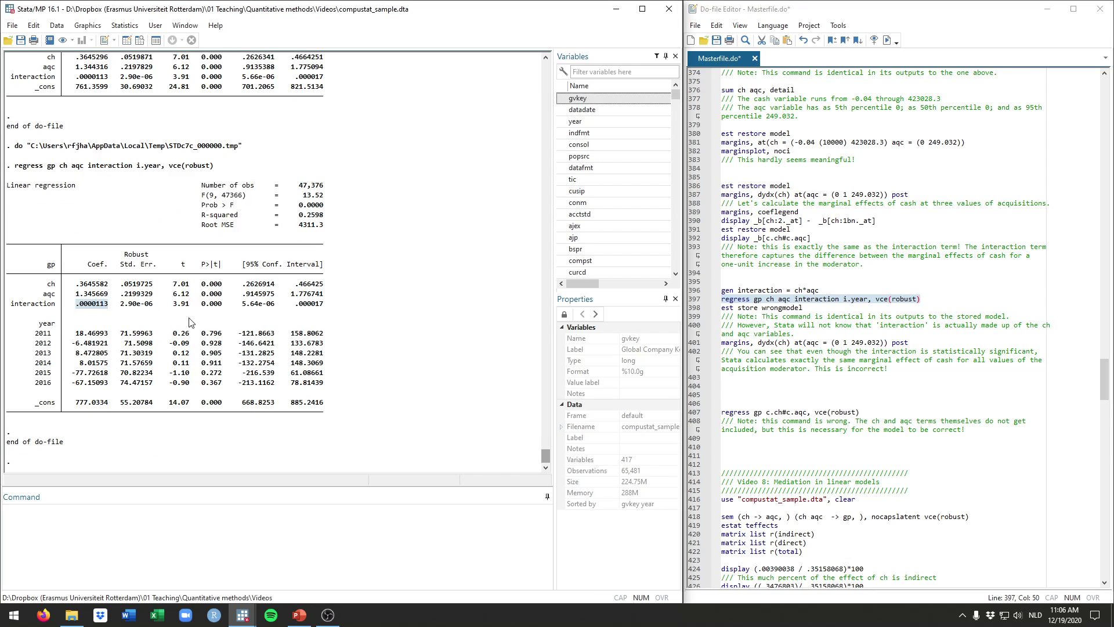
Store the regression results by running est store wrongmodel from line 398
{"action": "left_click", "coordinate": [811, 306]}
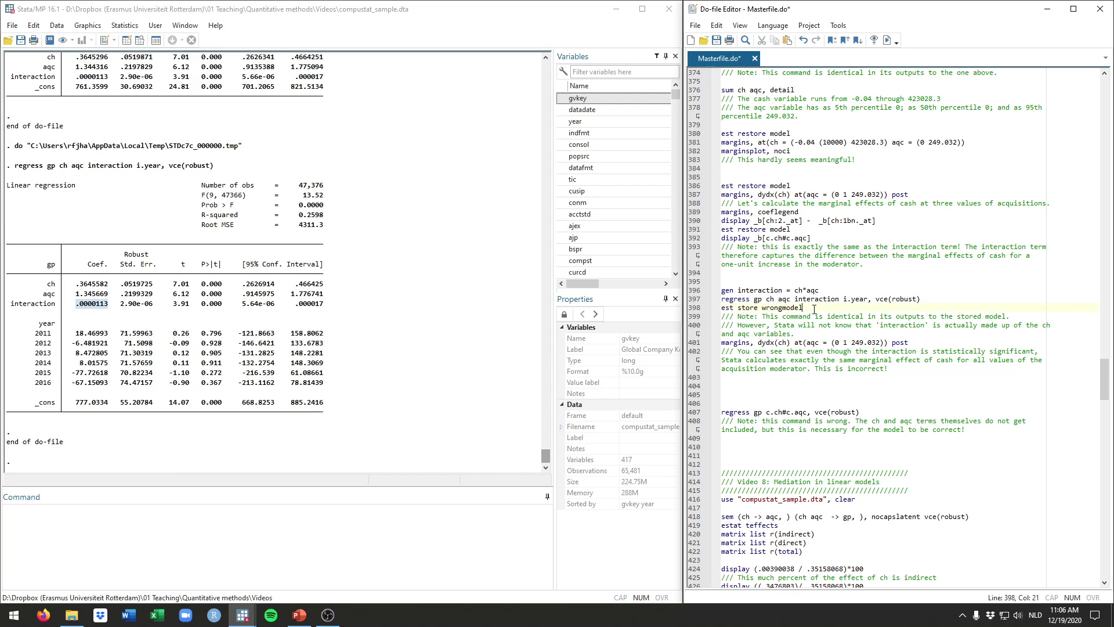
{"action": "key", "text": "Home"}
{"action": "key", "text": "shift+End"}
{"action": "key", "text": "ctrl+d"}
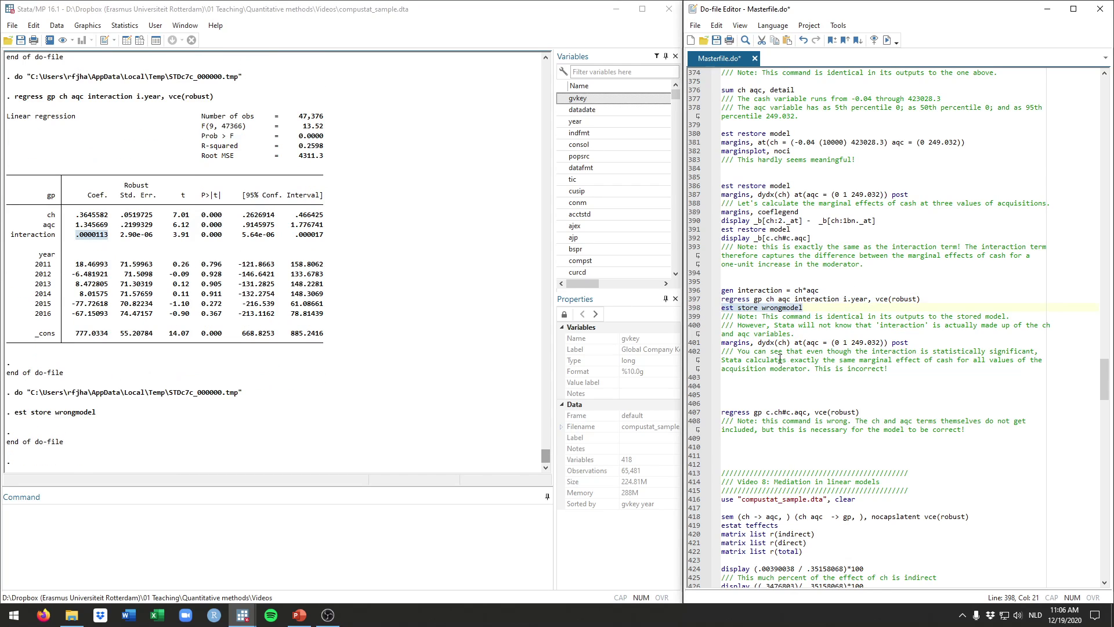
Run margins, dydx(ch) at(aqc = (0 1 249.032)) post from line 401 on the manually generated interaction model
{"action": "scroll", "coordinate": [915, 323], "scroll_direction": "down", "scroll_amount": 1}
{"action": "left_click_drag", "start_coordinate": [916, 316], "coordinate": [720, 316]}
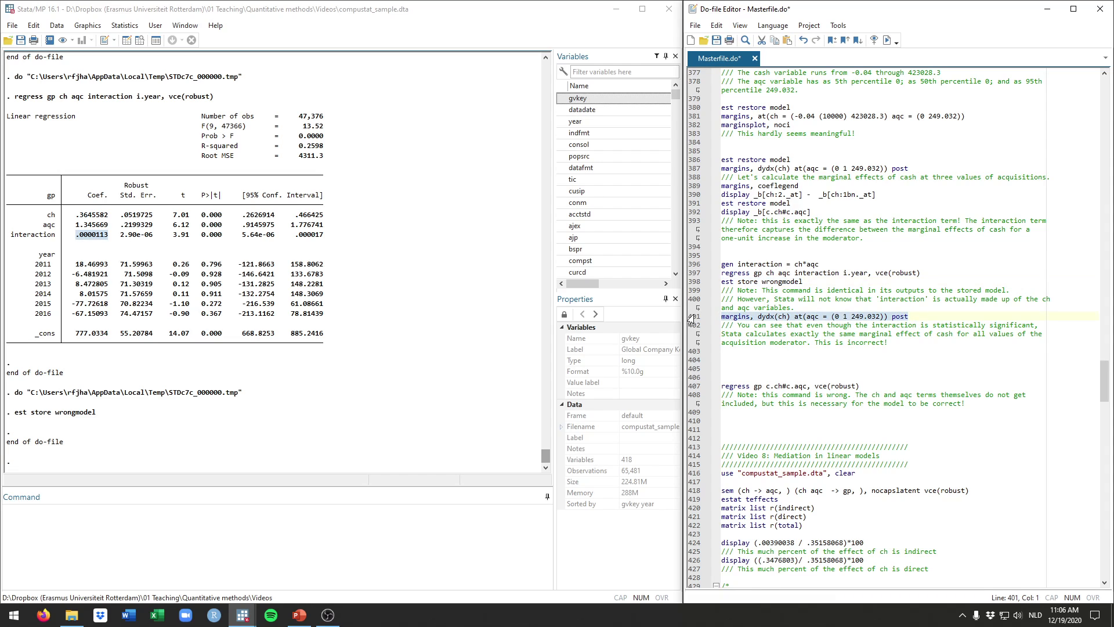
{"action": "key", "text": "ctrl+d"}
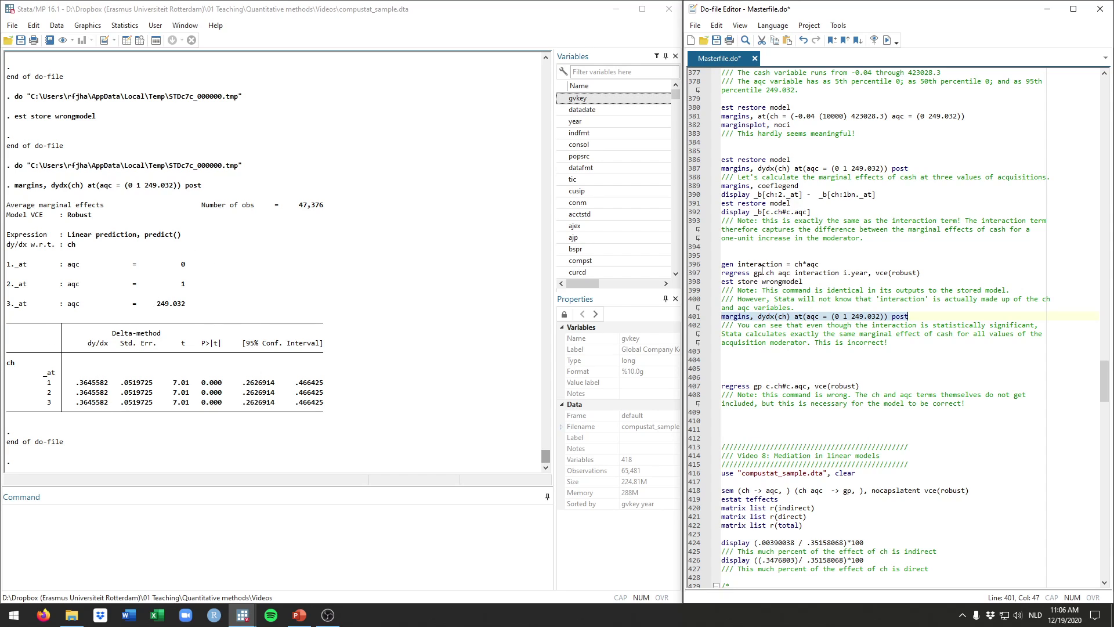
Examine how interaction is built in lines 396 and 397 against the marginal effects of ch at the three aqc values
{"action": "double_click", "coordinate": [779, 265]}
{"action": "double_click", "coordinate": [818, 272]}
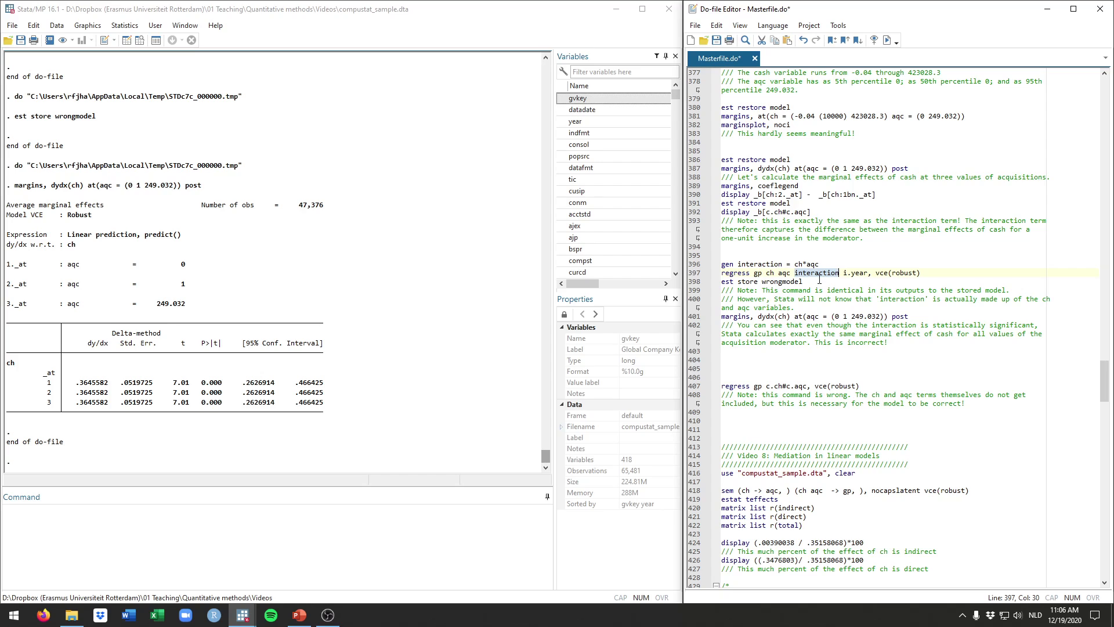
{"action": "left_click_drag", "start_coordinate": [794, 264], "coordinate": [819, 264]}
{"action": "left_click", "coordinate": [811, 264]}
{"action": "double_click", "coordinate": [811, 264]}
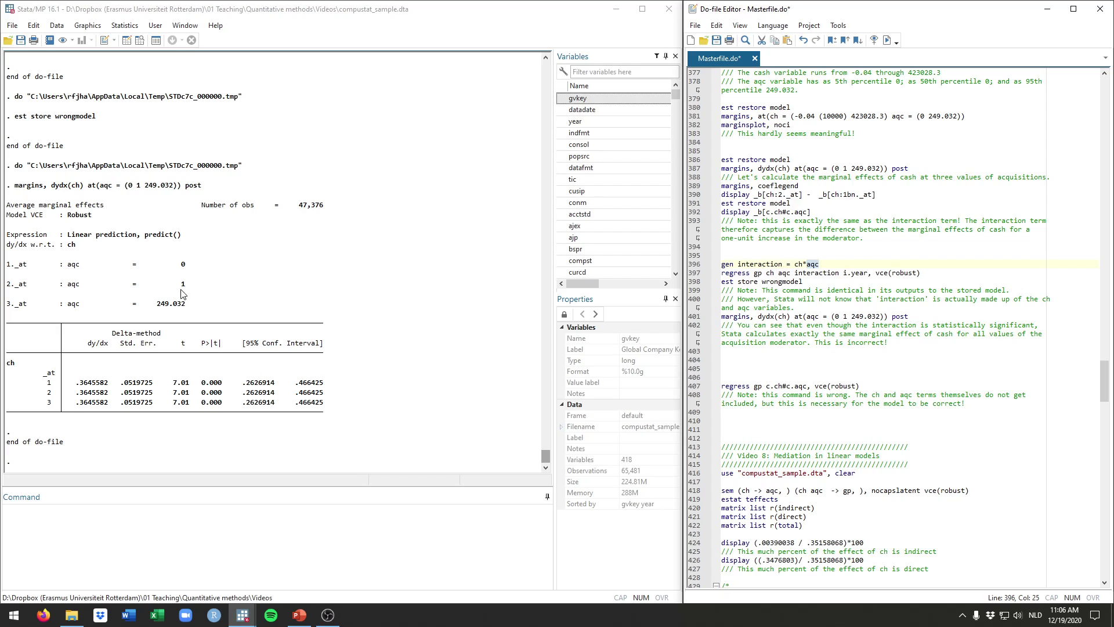
{"action": "double_click", "coordinate": [87, 383]}
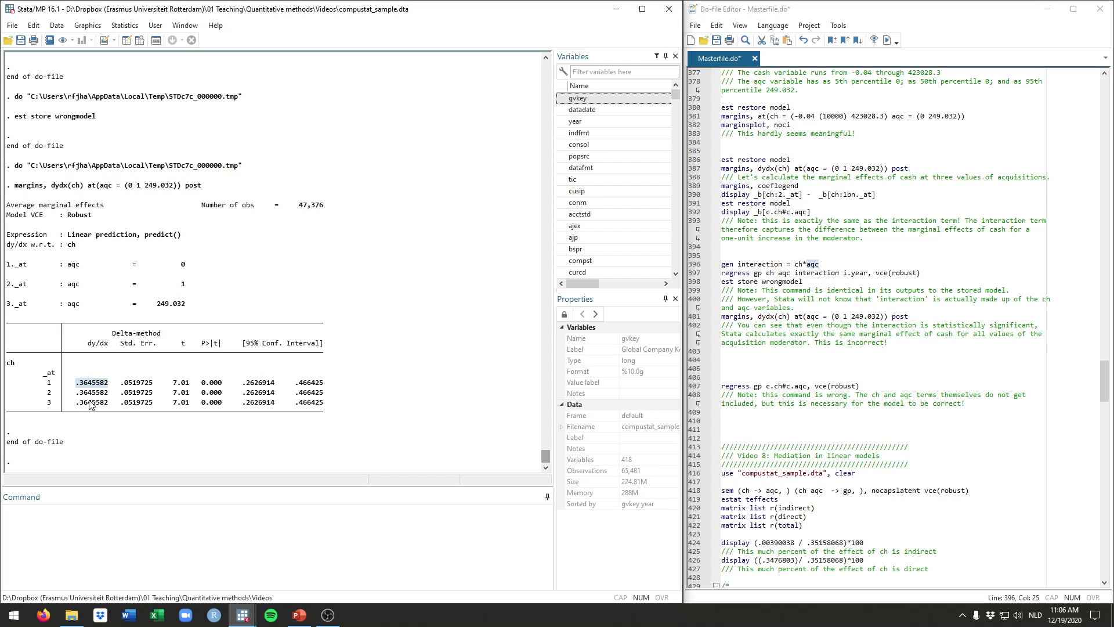
{"action": "left_click_drag", "start_coordinate": [76, 402], "coordinate": [108, 406]}
{"action": "left_click", "coordinate": [821, 264]}
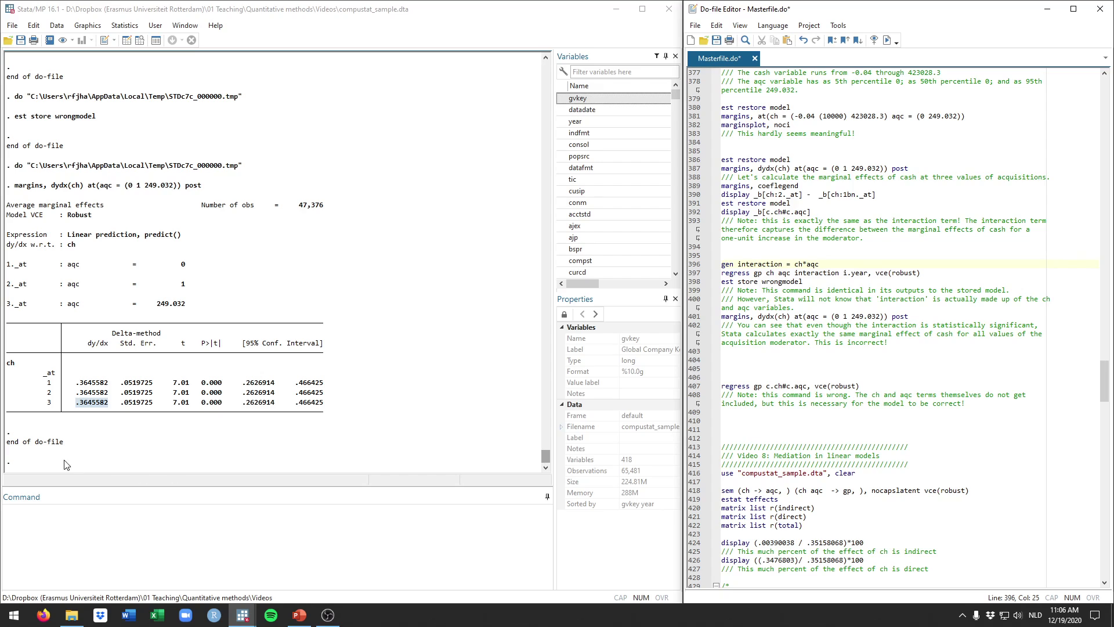
Compare the three marginal effects of ch with the ch coefficient in the preceding regression output
{"action": "double_click", "coordinate": [826, 273]}
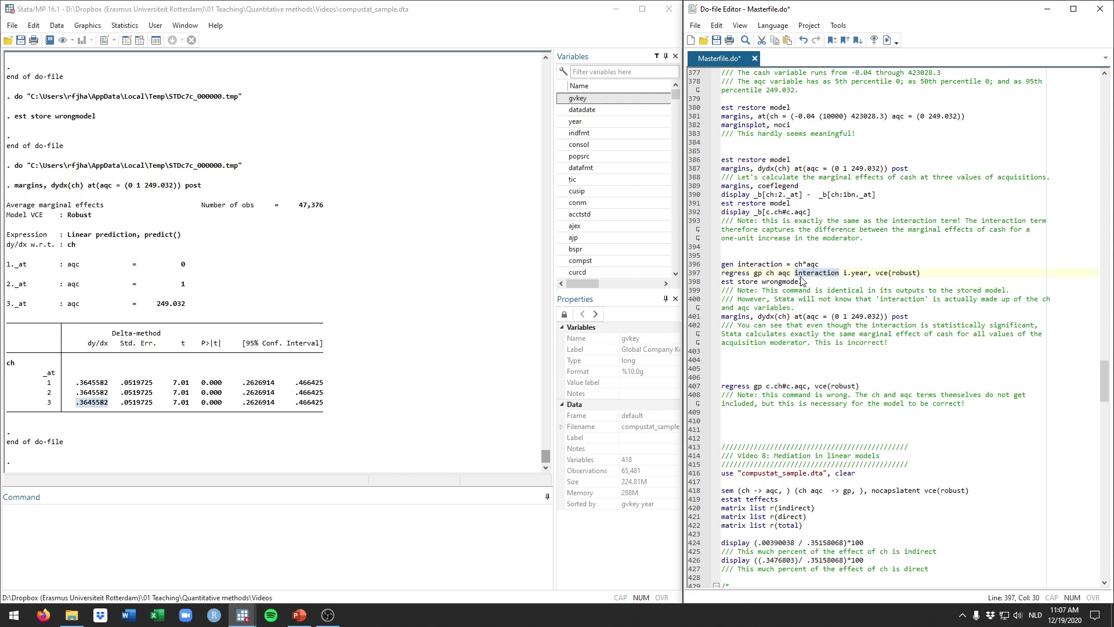
{"action": "left_click_drag", "start_coordinate": [91, 400], "coordinate": [87, 388]}
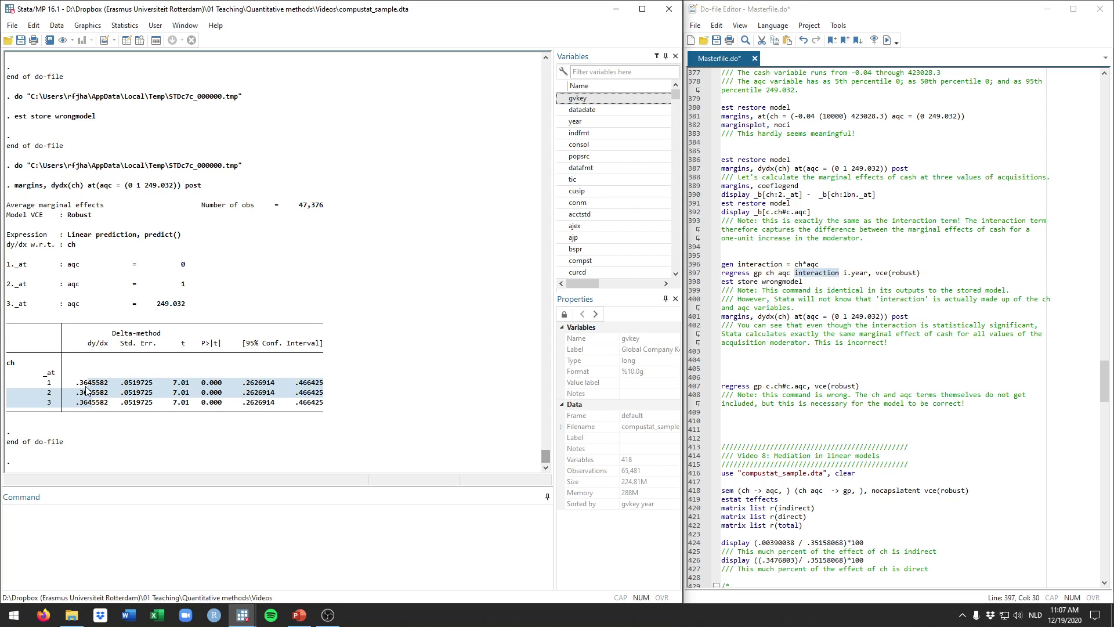
{"action": "left_click", "coordinate": [86, 390]}
{"action": "scroll", "coordinate": [86, 348], "scroll_direction": "up", "scroll_amount": 8}
{"action": "left_click_drag", "start_coordinate": [60, 156], "coordinate": [100, 160]}
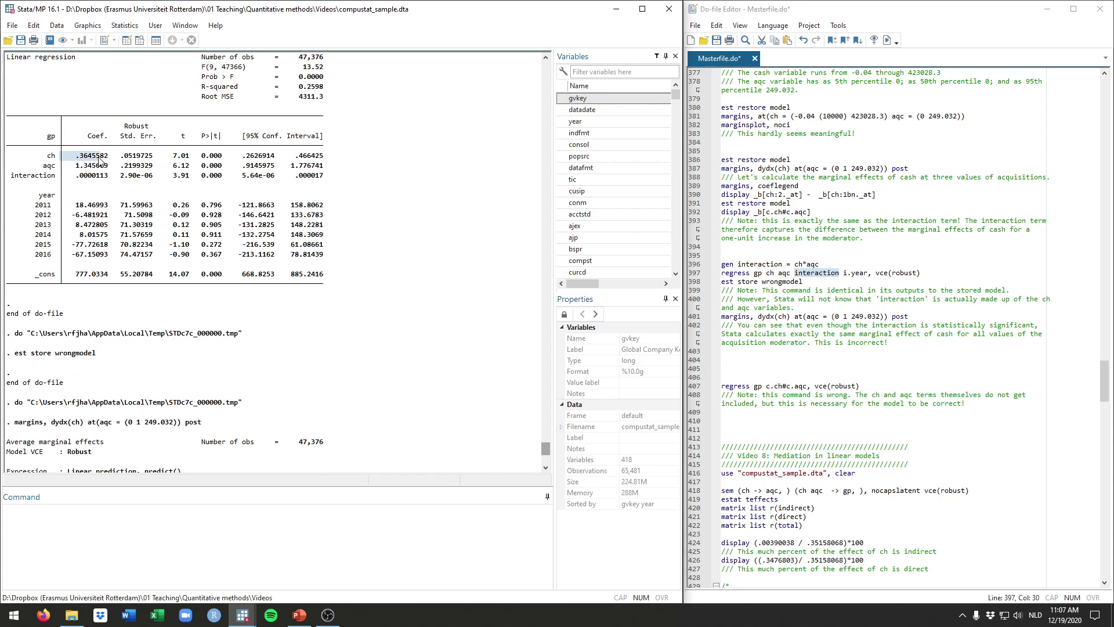
{"action": "scroll", "coordinate": [193, 258], "scroll_direction": "down", "scroll_amount": 8}
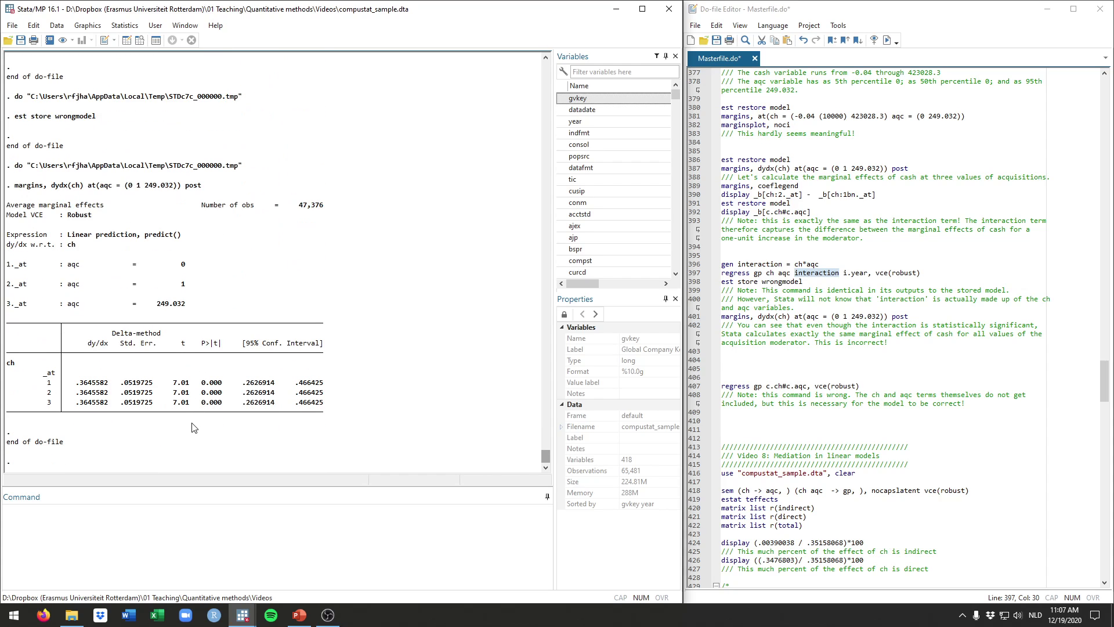
Review the gen interaction command and the interaction term in line 397 alongside the regression output
{"action": "left_click", "coordinate": [812, 351]}
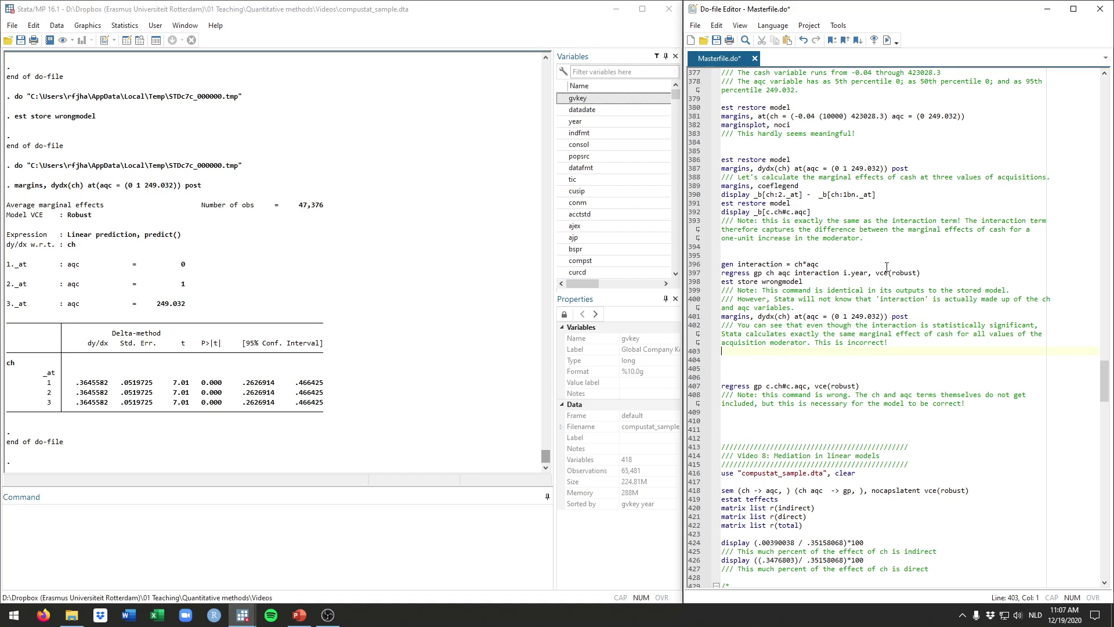
{"action": "double_click", "coordinate": [815, 272]}
{"action": "key", "text": "Up"}
{"action": "key", "text": "shift+Home"}
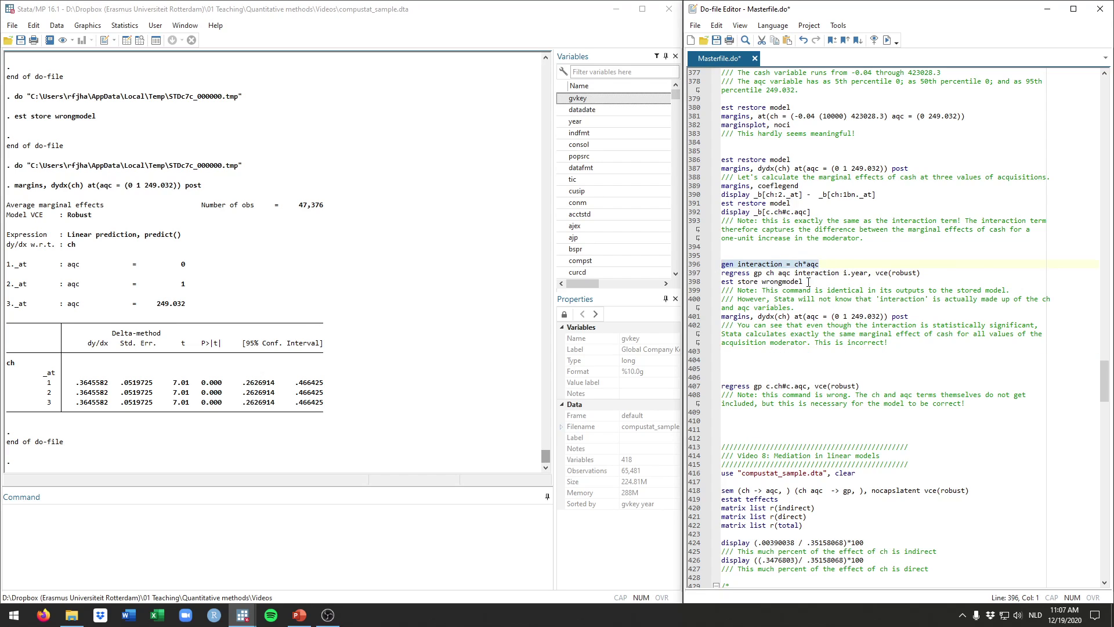
{"action": "double_click", "coordinate": [823, 273]}
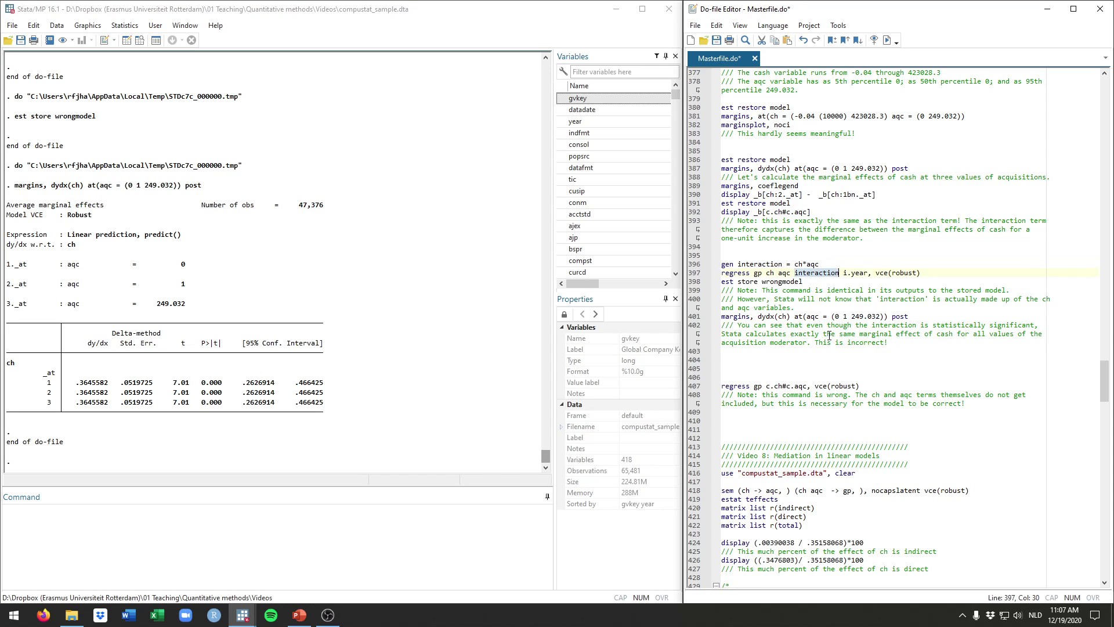
{"action": "scroll", "coordinate": [75, 238], "scroll_direction": "up", "scroll_amount": 10}
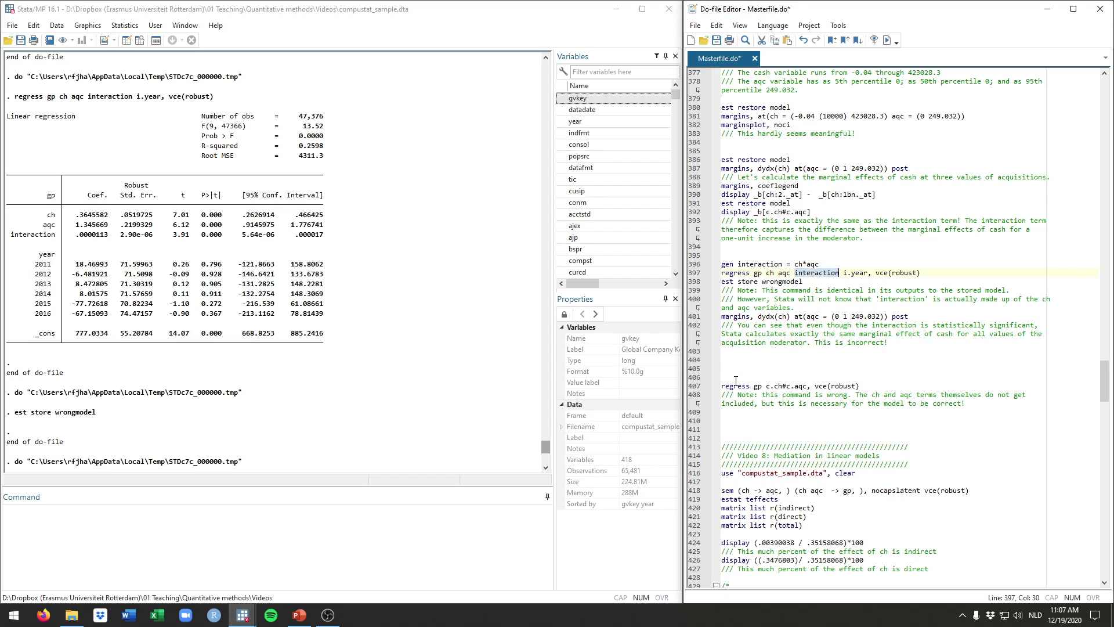
Review the incorrect regress gp c.ch#c.aqc example in line 407 and the earlier moderation commands of the Video 7 section
{"action": "left_click", "coordinate": [753, 369]}
{"action": "scroll", "coordinate": [742, 361], "scroll_direction": "down", "scroll_amount": 3}
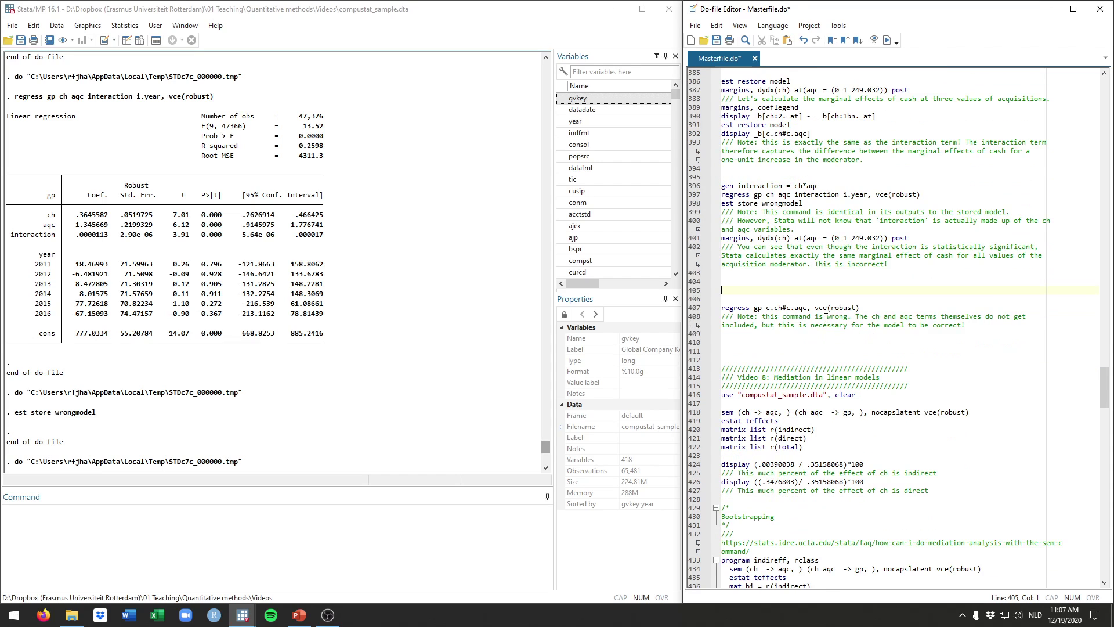
{"action": "scroll", "coordinate": [848, 365], "scroll_direction": "up", "scroll_amount": 7}
{"action": "scroll", "coordinate": [848, 365], "scroll_direction": "up", "scroll_amount": 5}
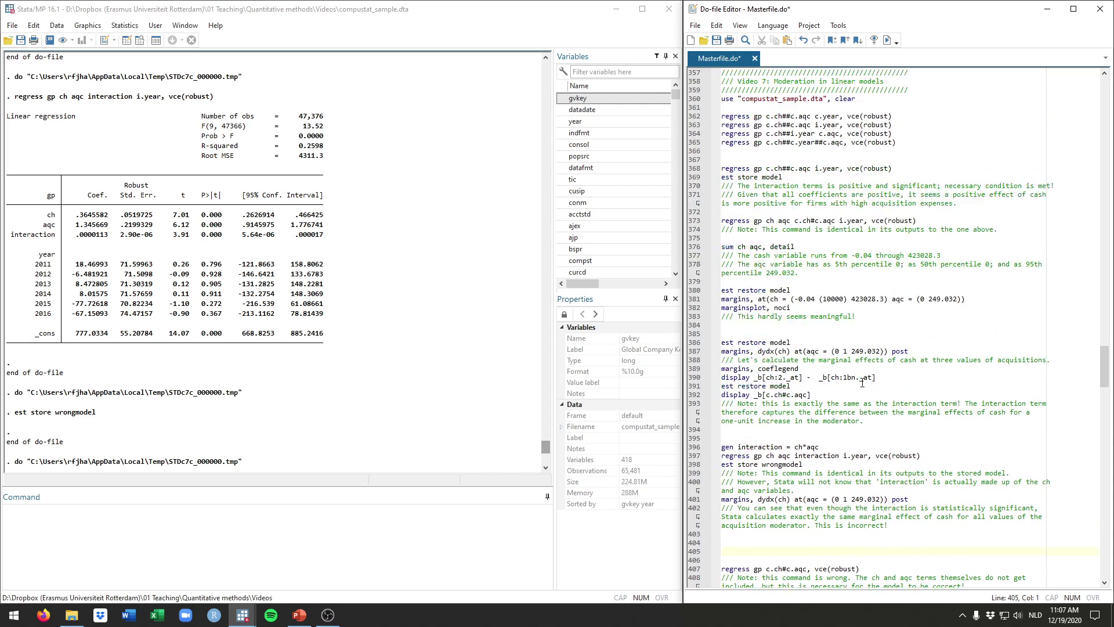
{"action": "scroll", "coordinate": [848, 365], "scroll_direction": "down", "scroll_amount": 2}
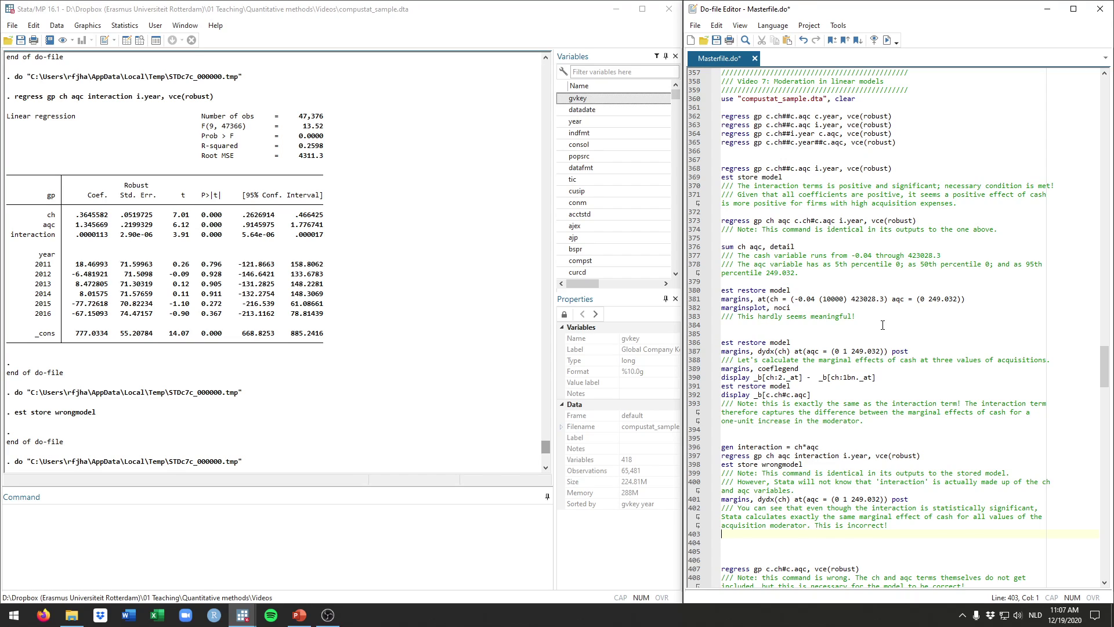
{"action": "left_click", "coordinate": [847, 325]}
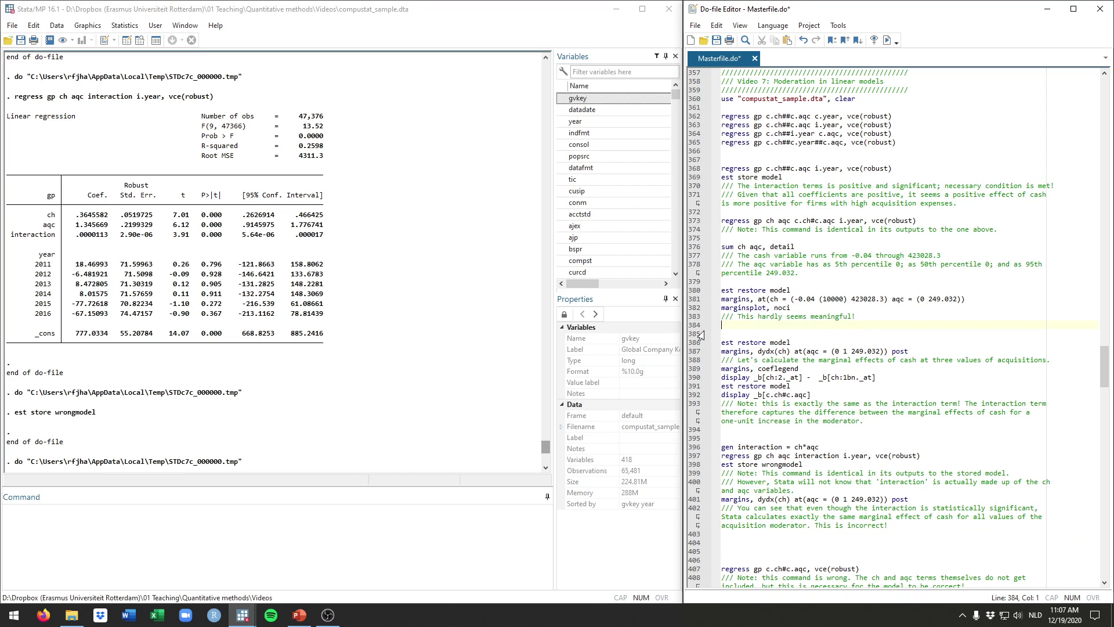